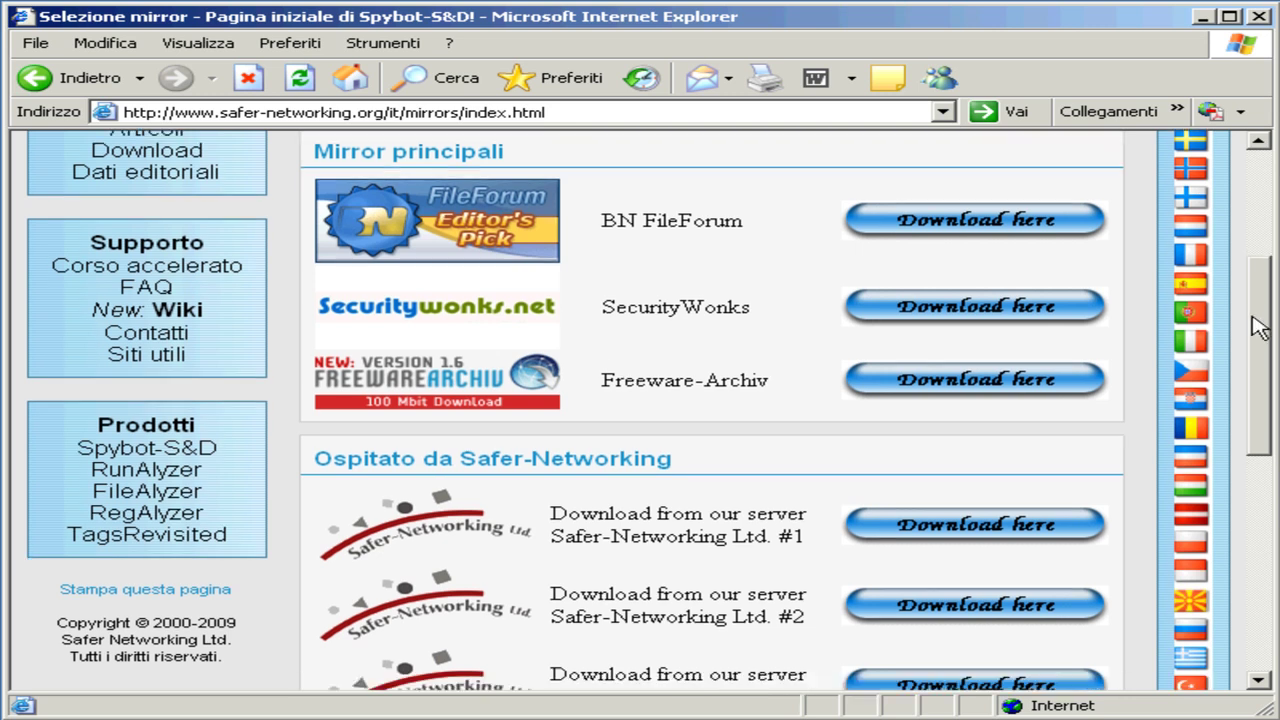
Step: Download spybotsd160.exe from the Safer-Networking Ltd. #1 server and save it to the RUG_TMP (G:) drive
{"action": "left_click_drag", "start_coordinate": [1262, 322], "coordinate": [1262, 410]}
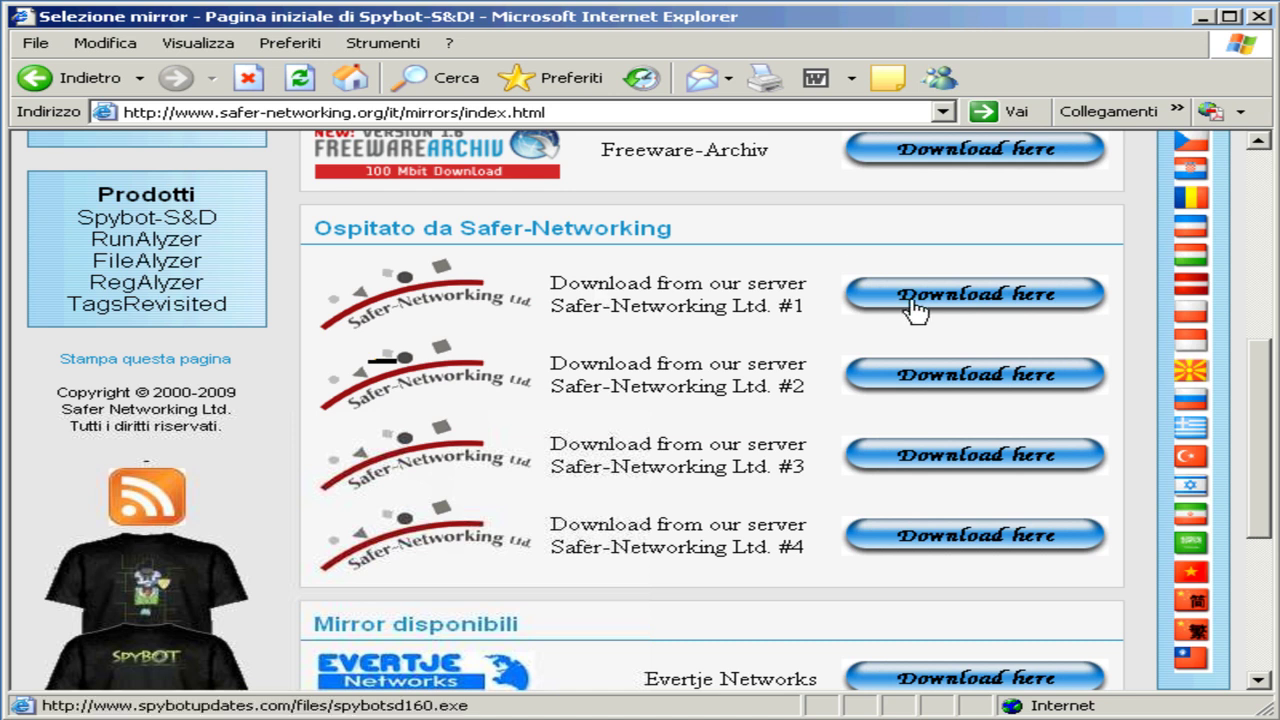
{"action": "left_click", "coordinate": [988, 298]}
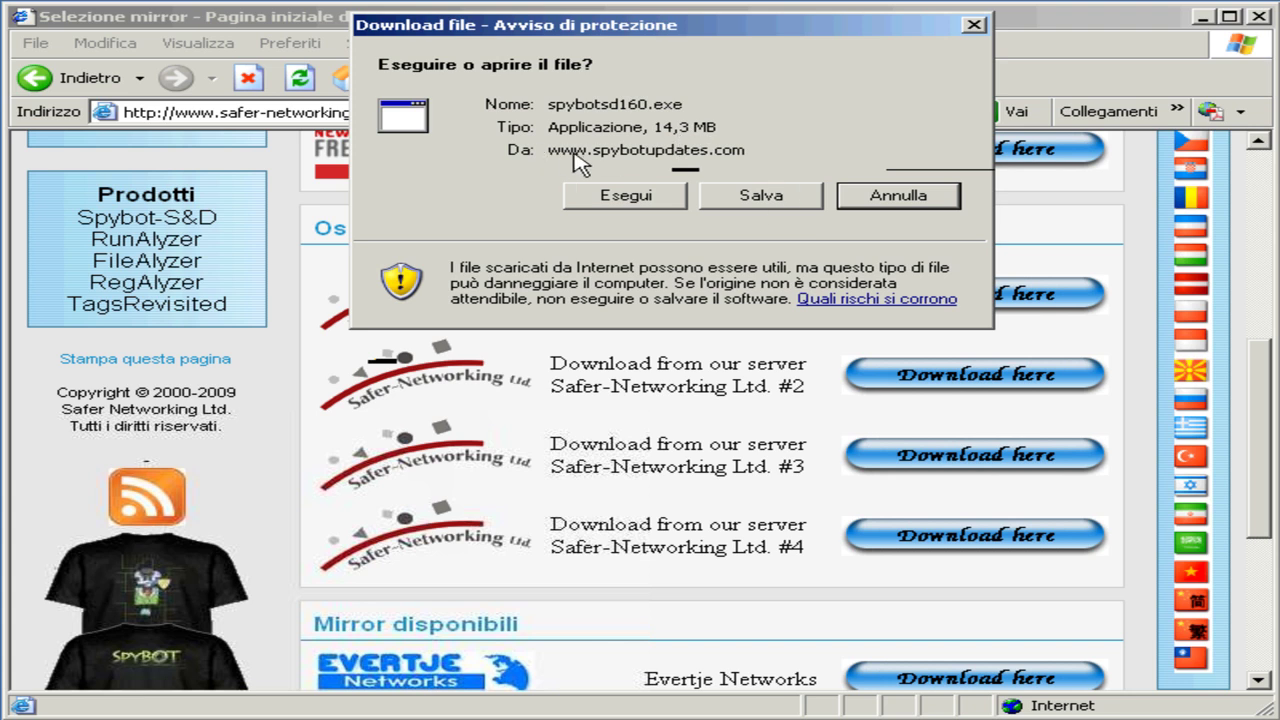
{"action": "left_click", "coordinate": [765, 197]}
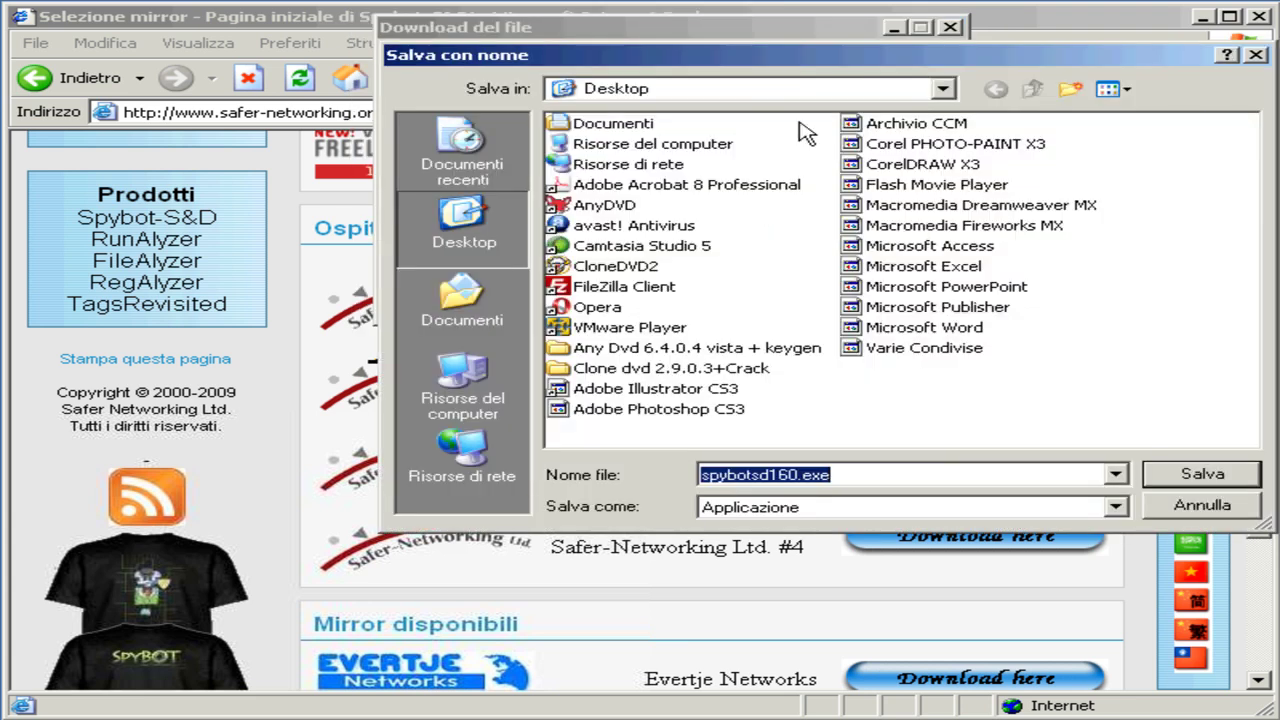
{"action": "left_click_drag", "start_coordinate": [860, 48], "coordinate": [668, 56]}
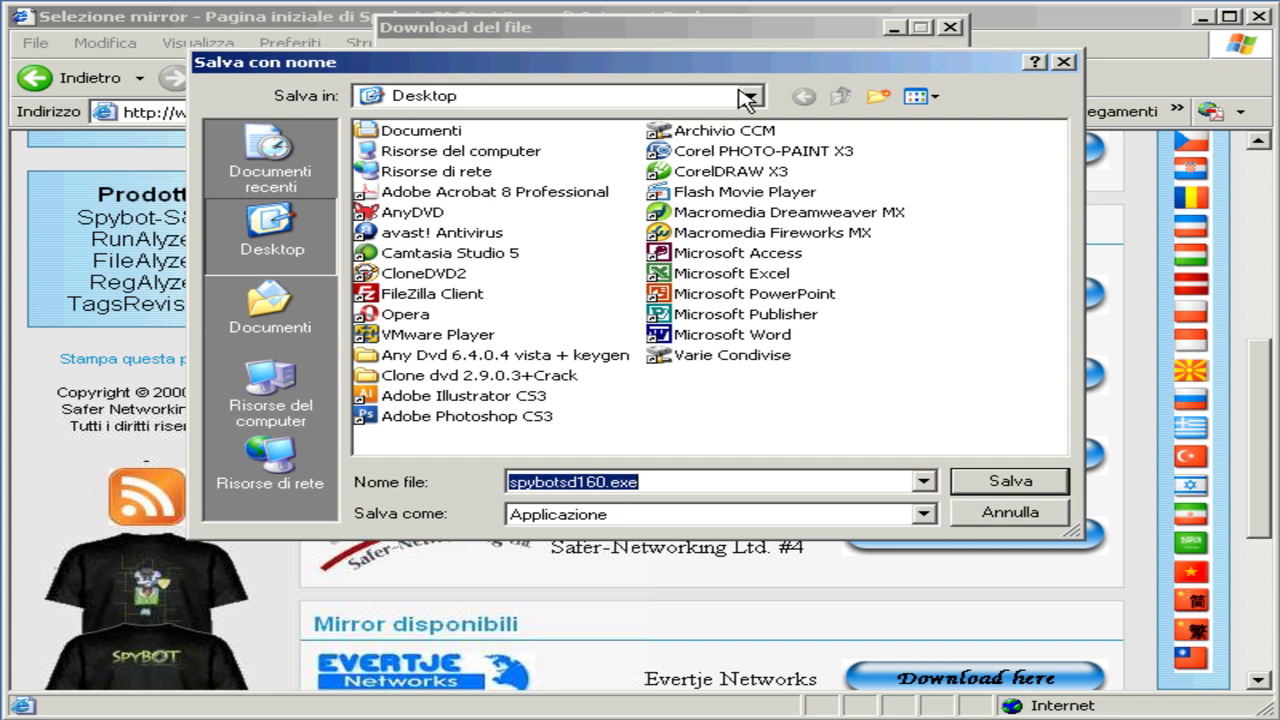
{"action": "left_click", "coordinate": [755, 96]}
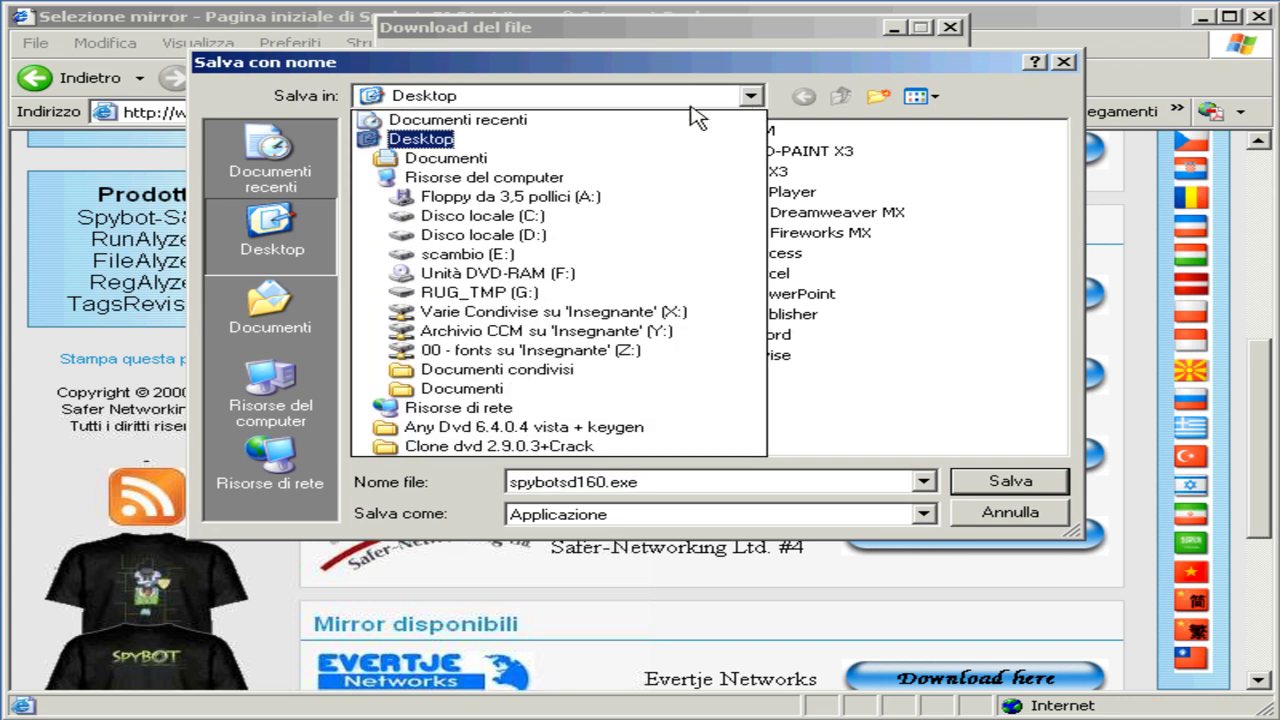
{"action": "left_click", "coordinate": [512, 297]}
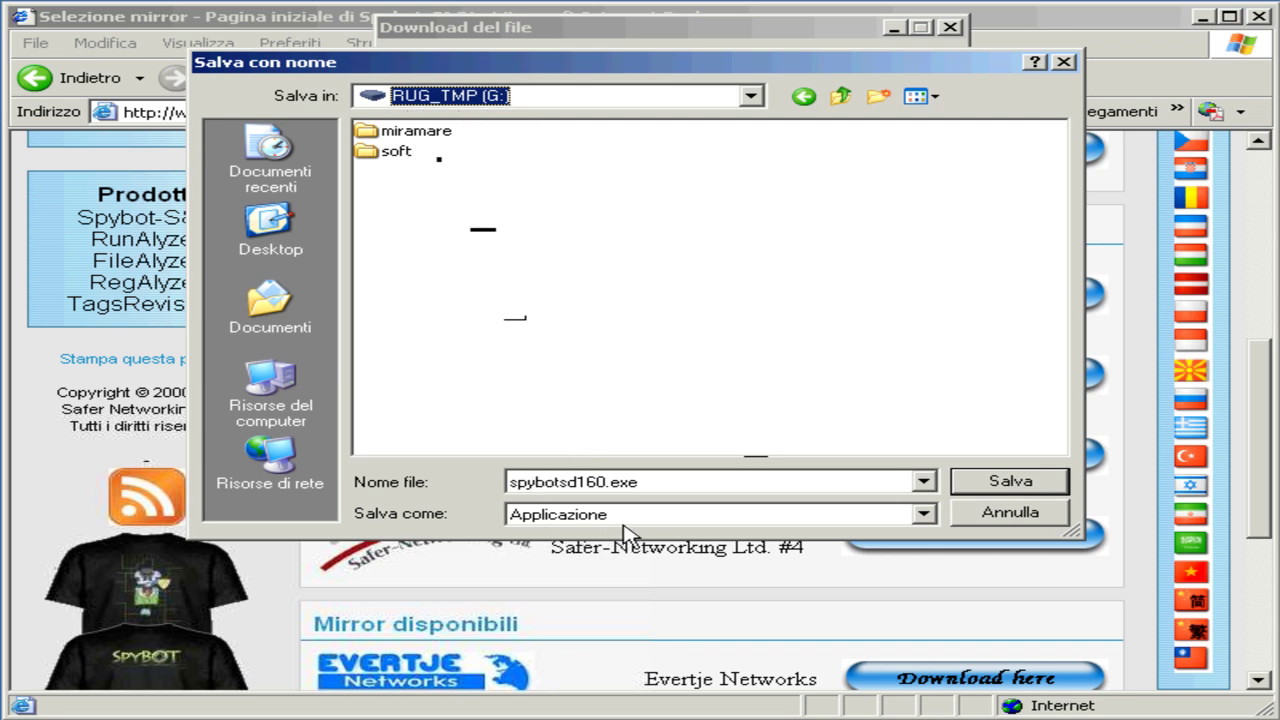
{"action": "left_click", "coordinate": [1000, 484]}
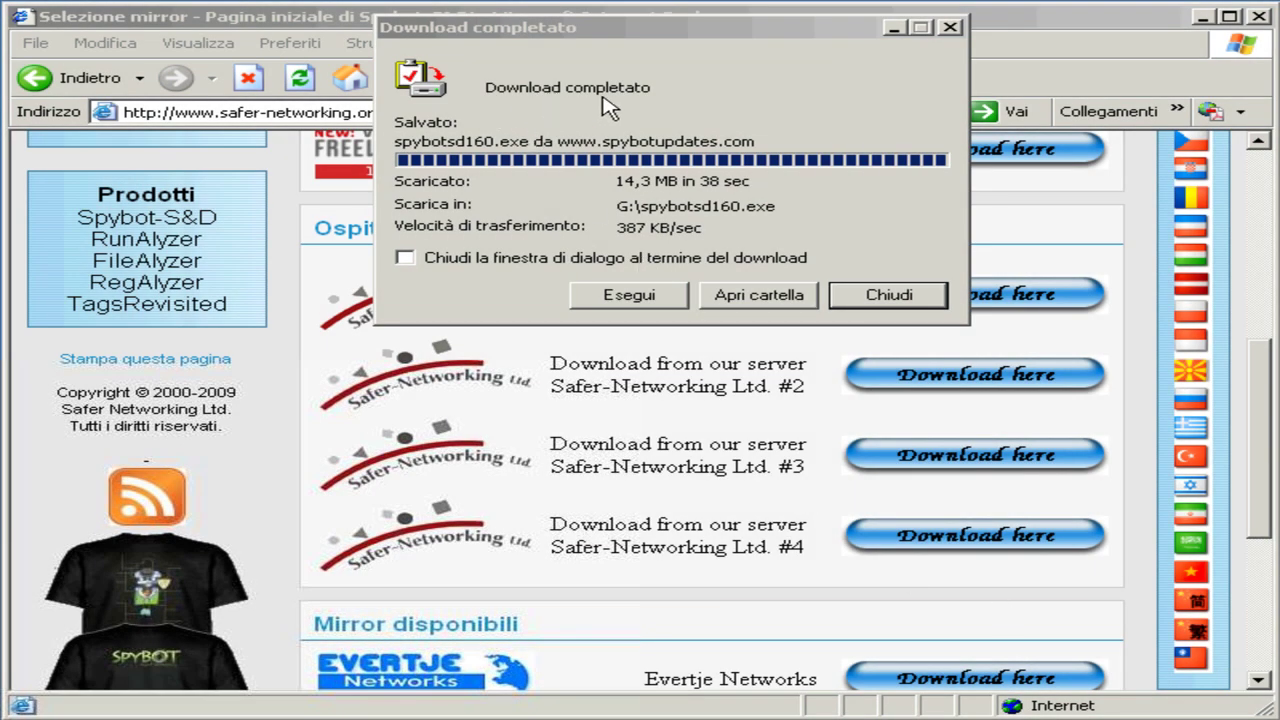
Step: Dismiss the completed download window and close the browser
{"action": "left_click", "coordinate": [625, 60]}
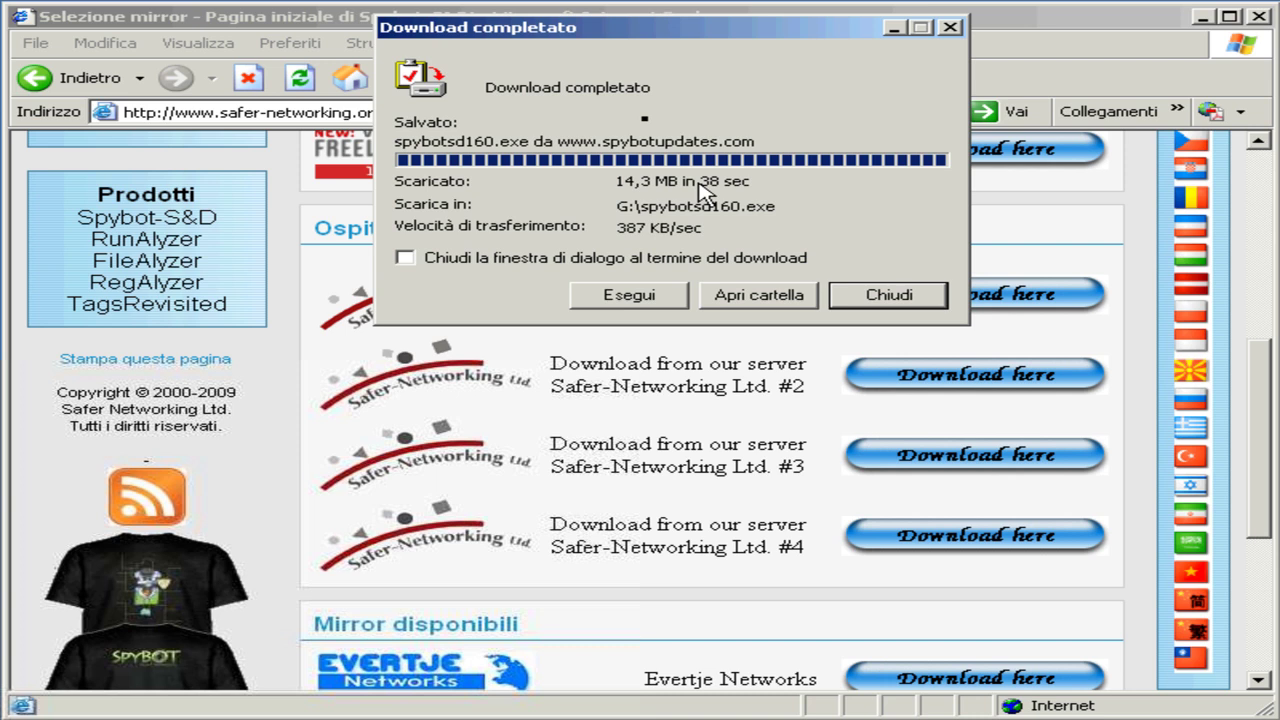
{"action": "left_click", "coordinate": [877, 296]}
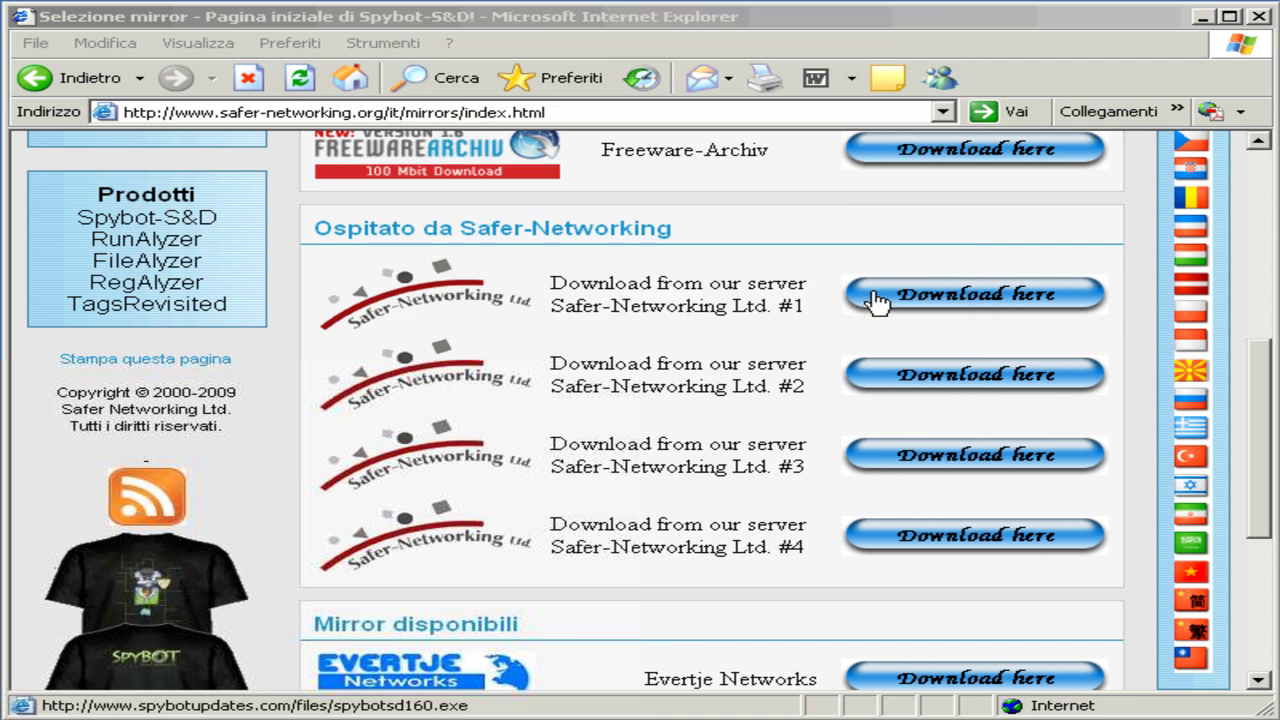
{"action": "left_click", "coordinate": [1262, 20]}
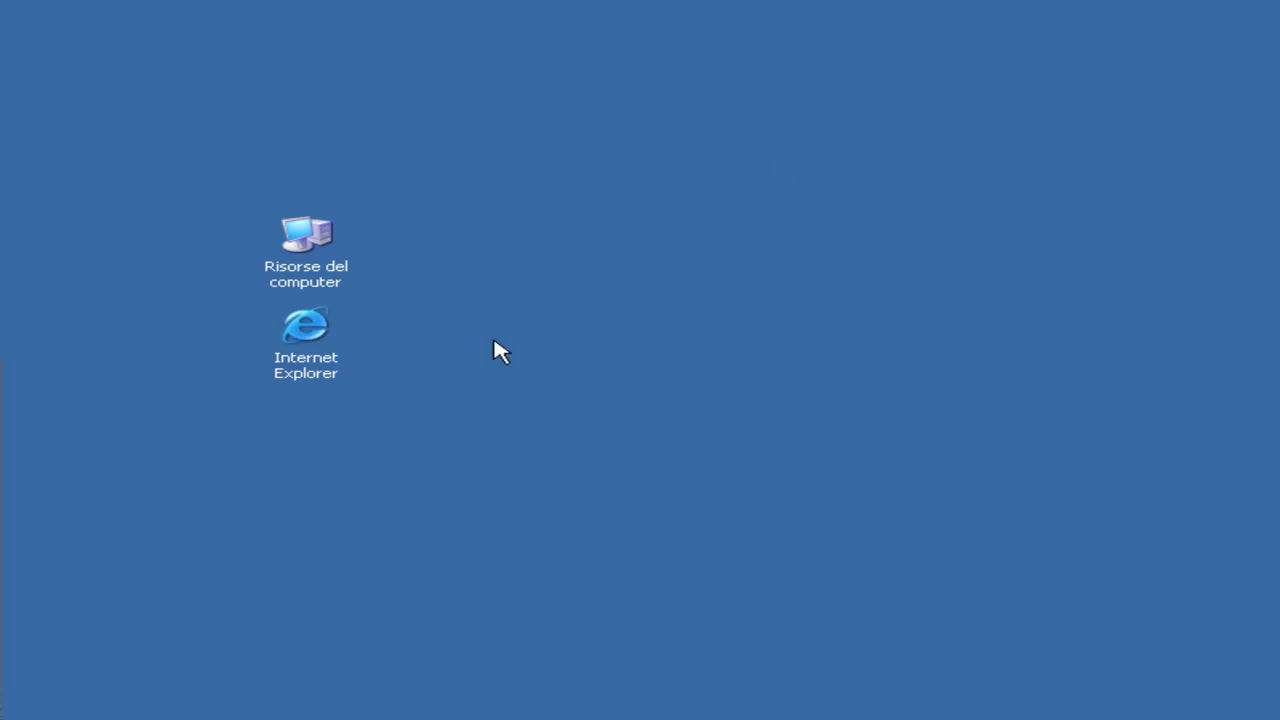
Step: Open the RUG_TMP (G:) drive and launch the spybotsd160.exe installer with Italiano as the setup language
{"action": "double_click", "coordinate": [318, 240]}
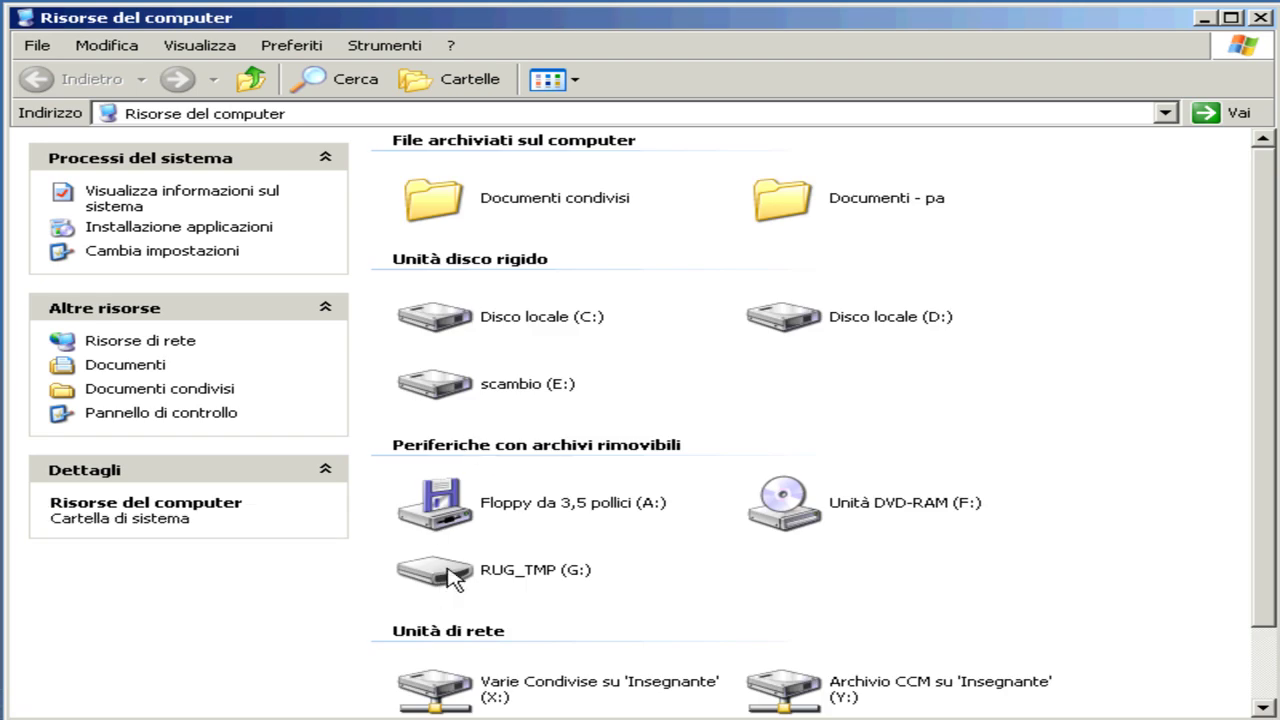
{"action": "double_click", "coordinate": [440, 570]}
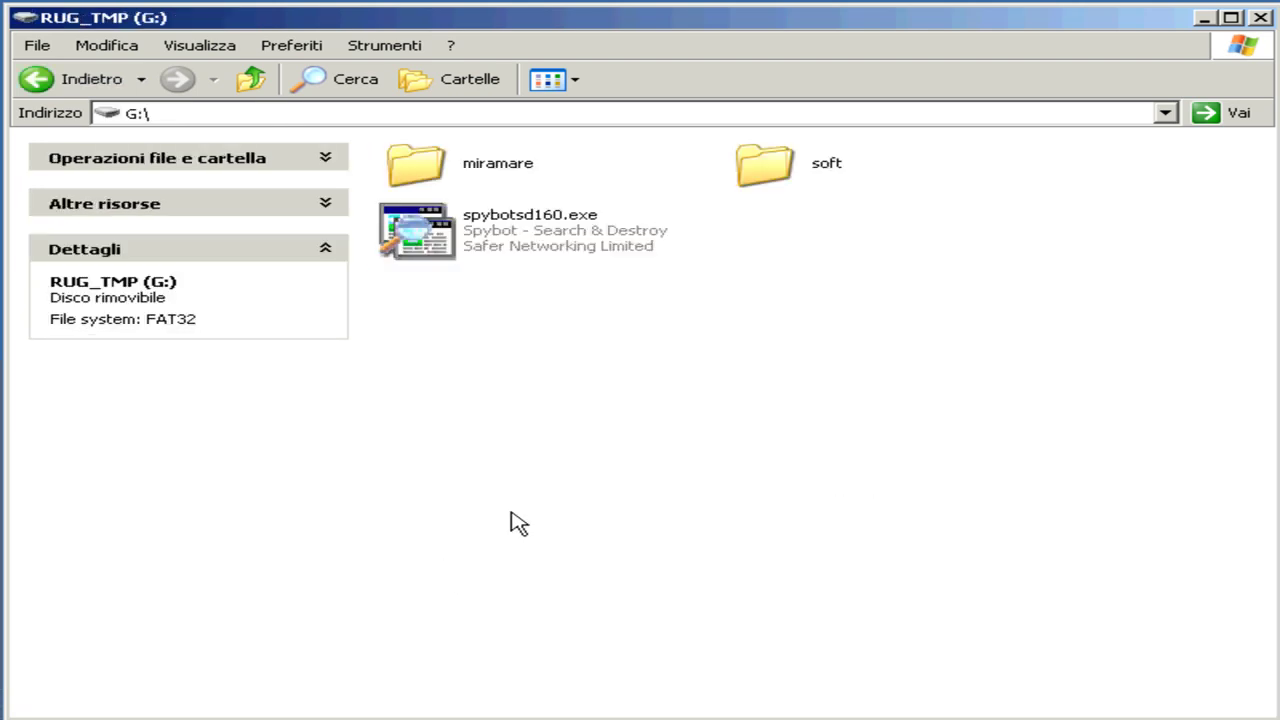
{"action": "left_click", "coordinate": [531, 250]}
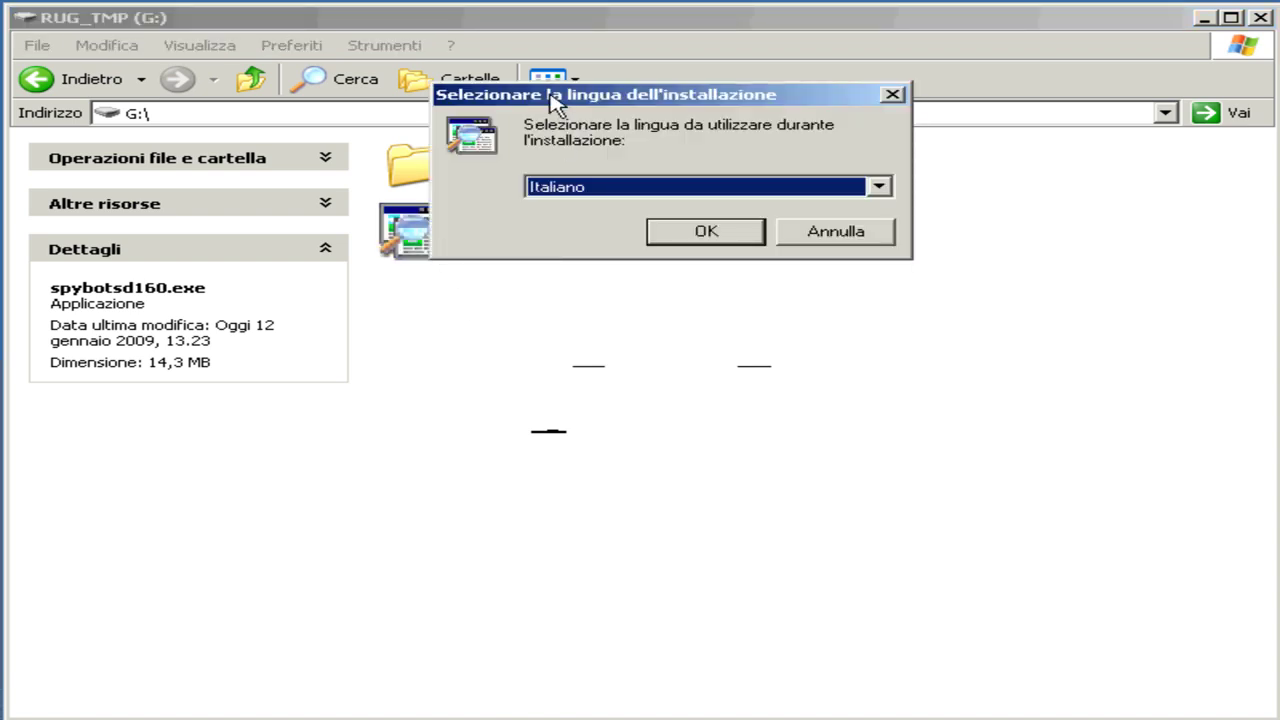
{"action": "left_click_drag", "start_coordinate": [556, 98], "coordinate": [551, 301]}
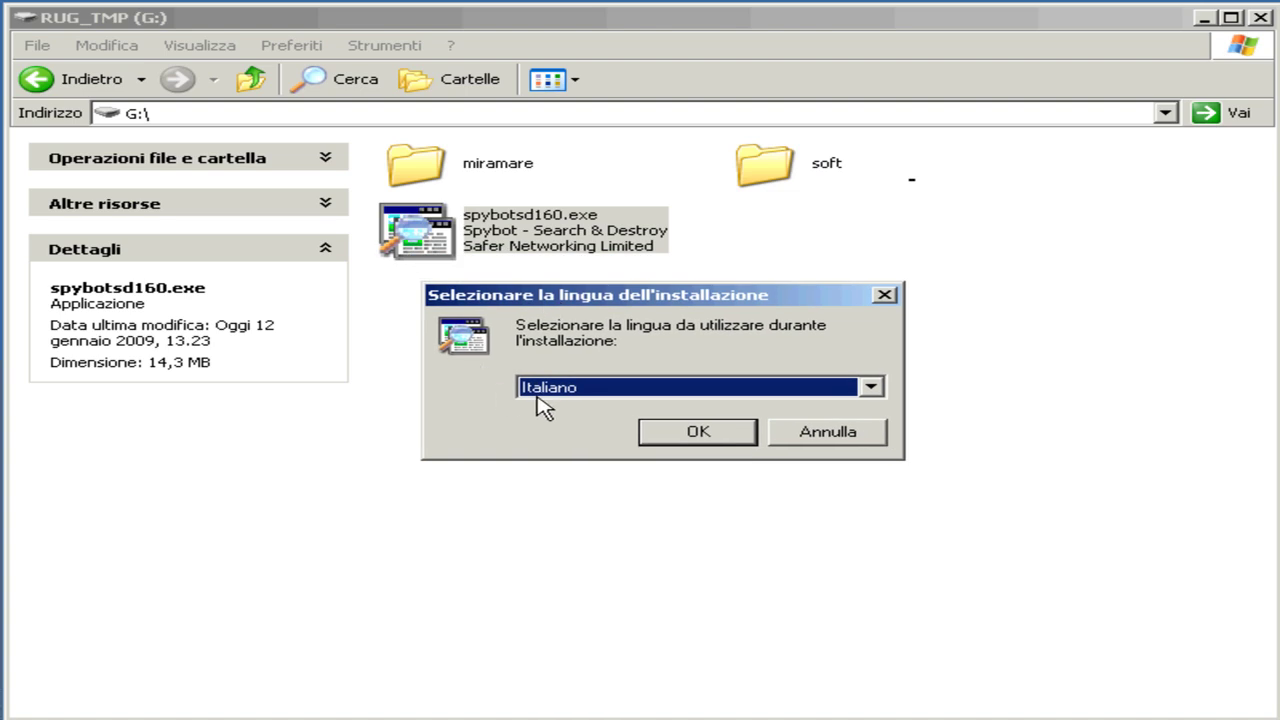
{"action": "left_click", "coordinate": [697, 437]}
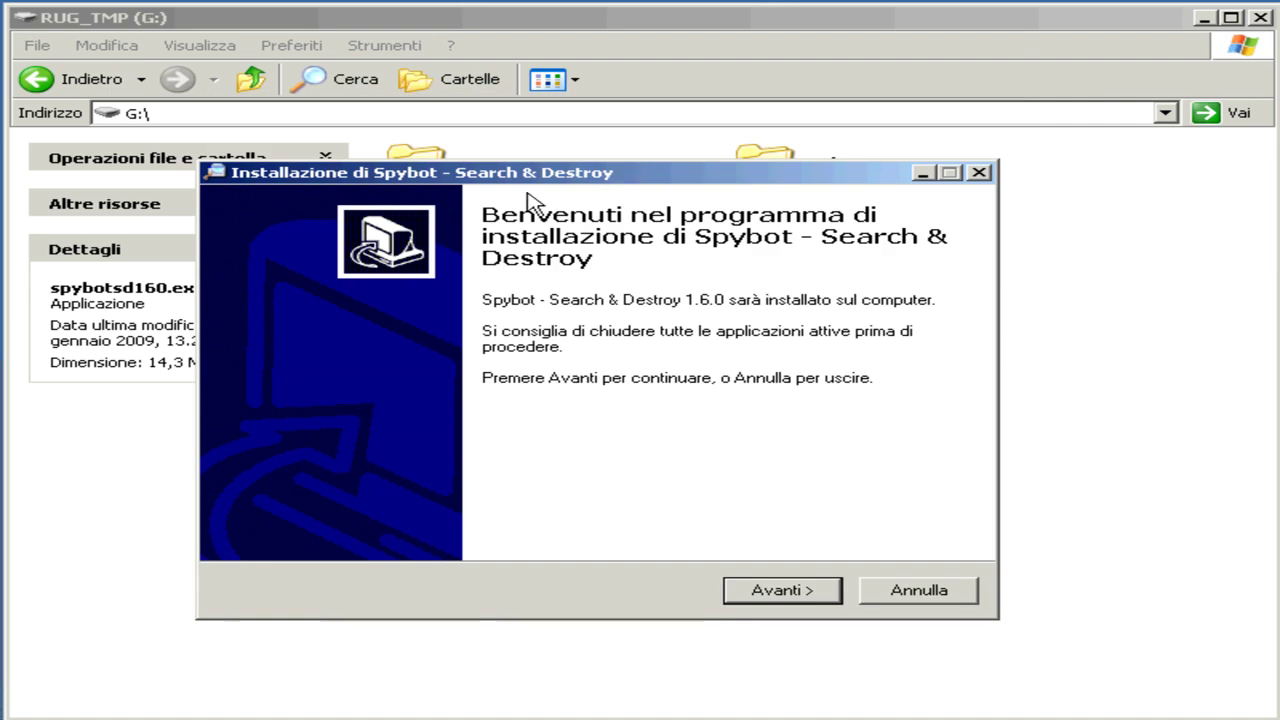
Step: Accept the licence agreement and keep C:\Programmi\Spybot - Search & Destroy as the installation folder
{"action": "left_click", "coordinate": [780, 591]}
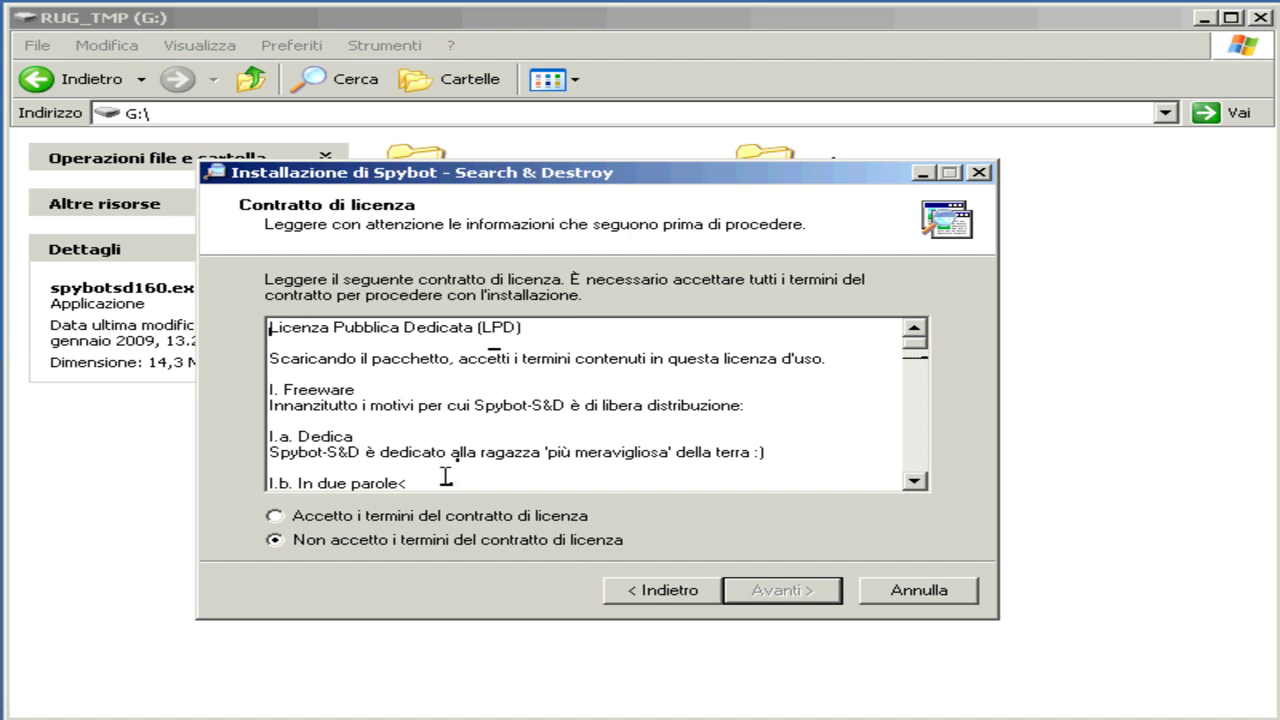
{"action": "left_click", "coordinate": [276, 517]}
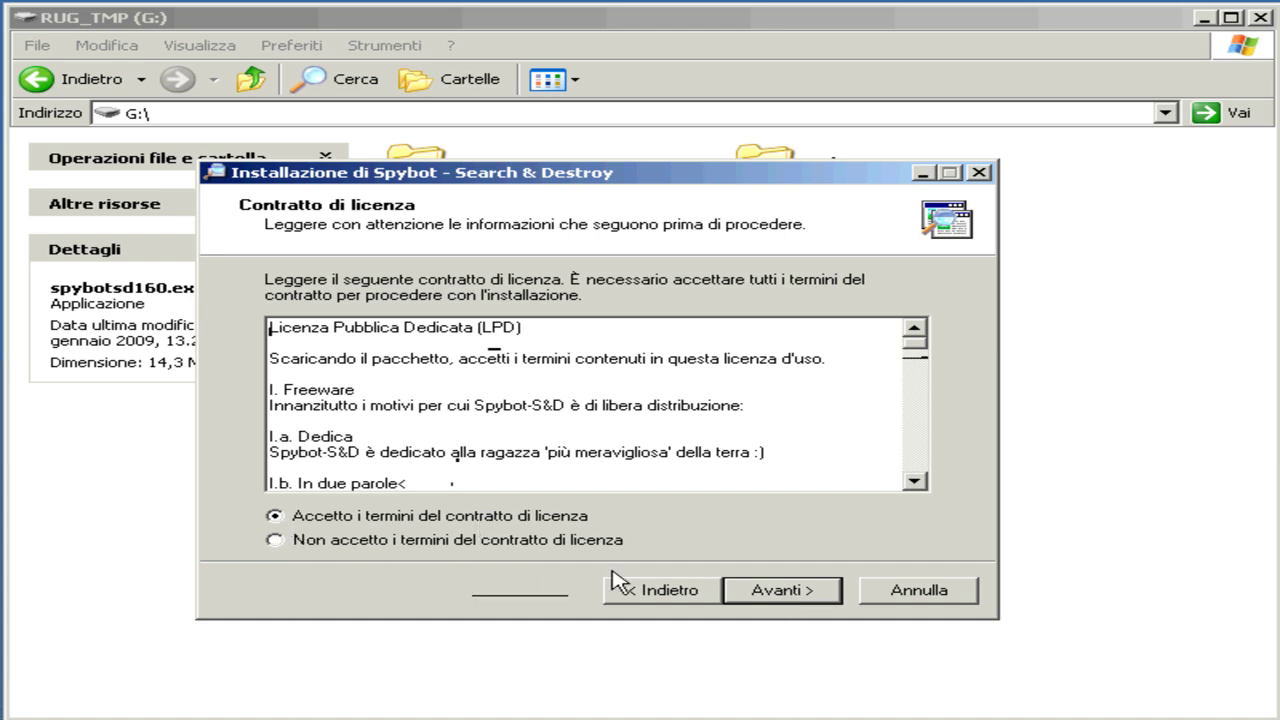
{"action": "left_click", "coordinate": [787, 591]}
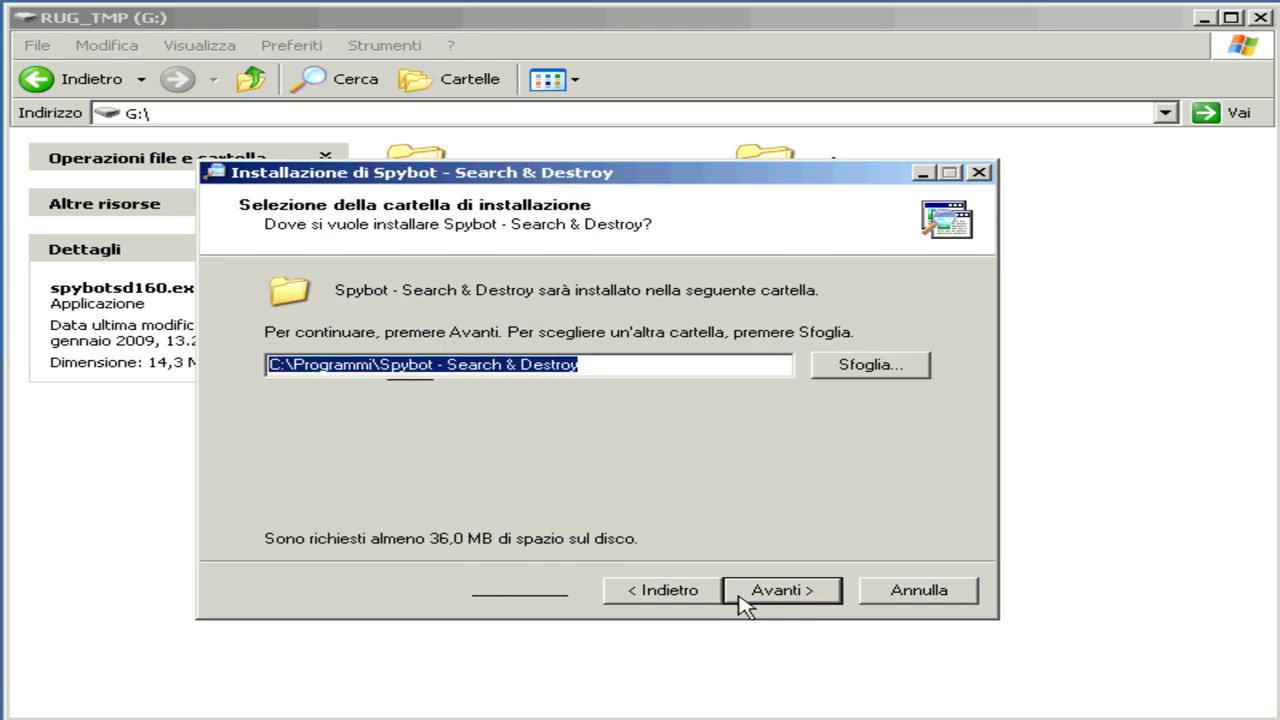
{"action": "left_click", "coordinate": [780, 598]}
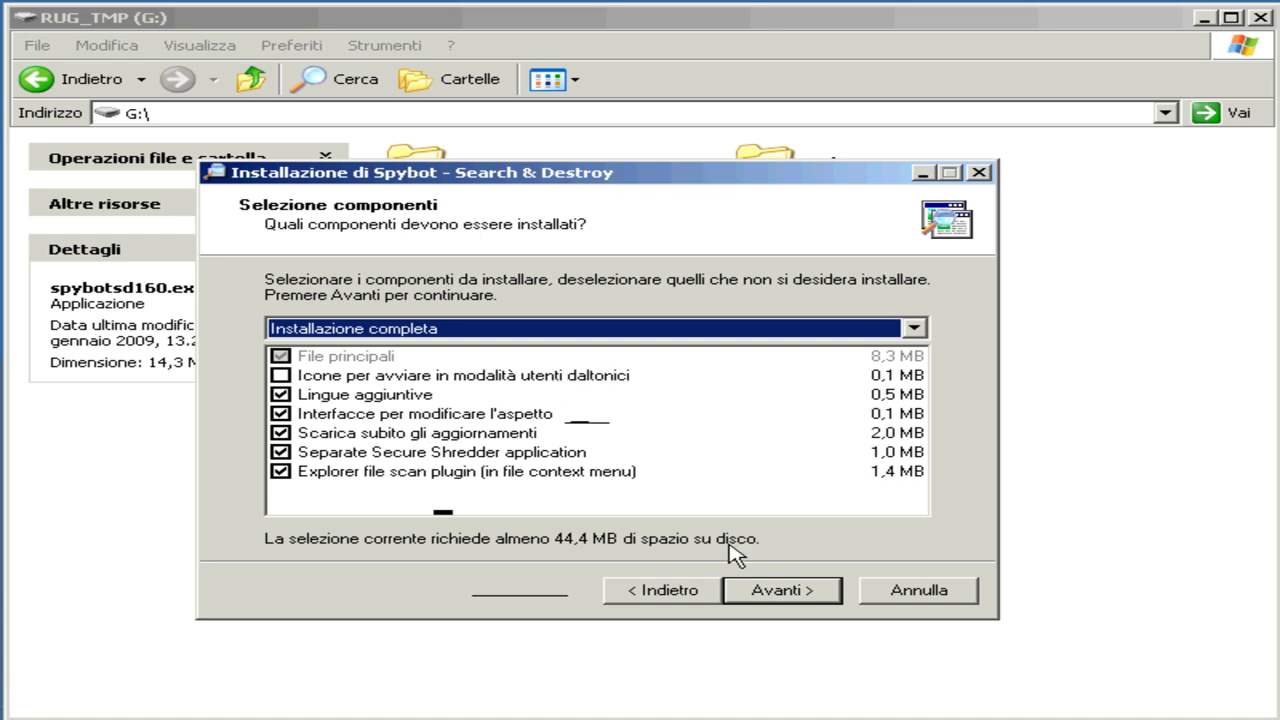
Step: Install Spybot with the complete component set, the default Start menu folder, and all additional icons and permanent protection options enabled
{"action": "left_click", "coordinate": [779, 590]}
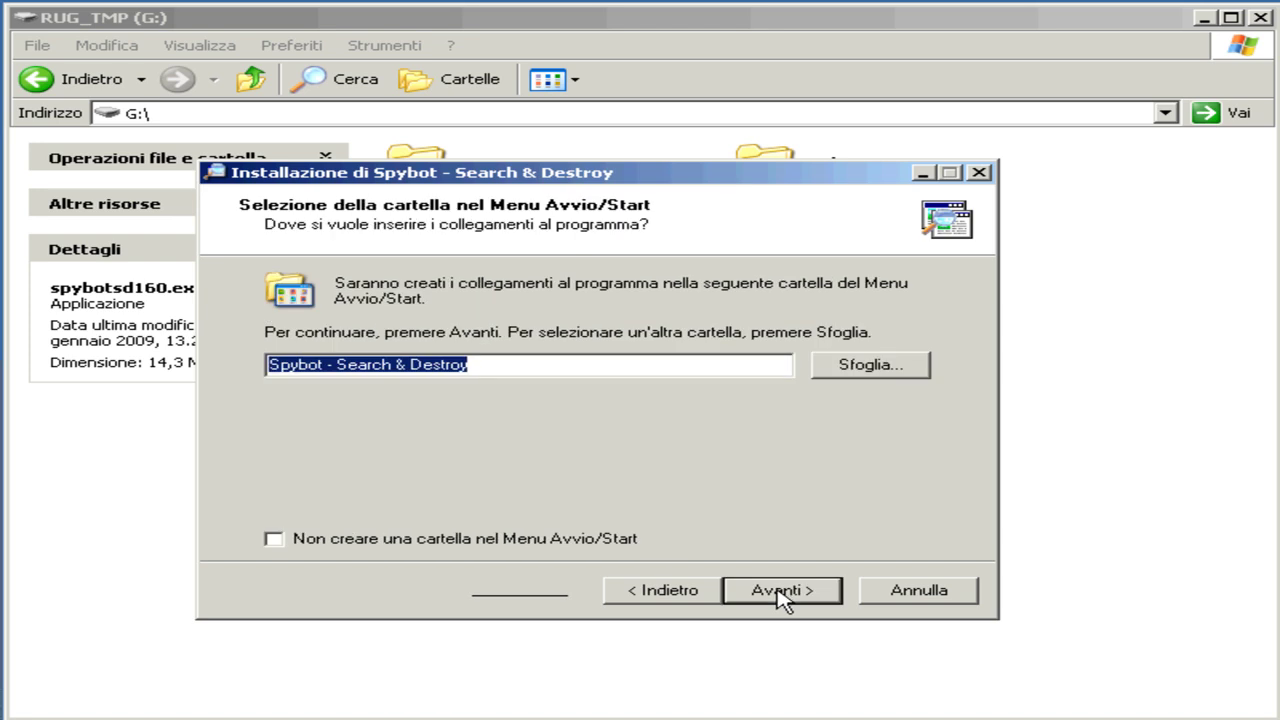
{"action": "left_click", "coordinate": [779, 591]}
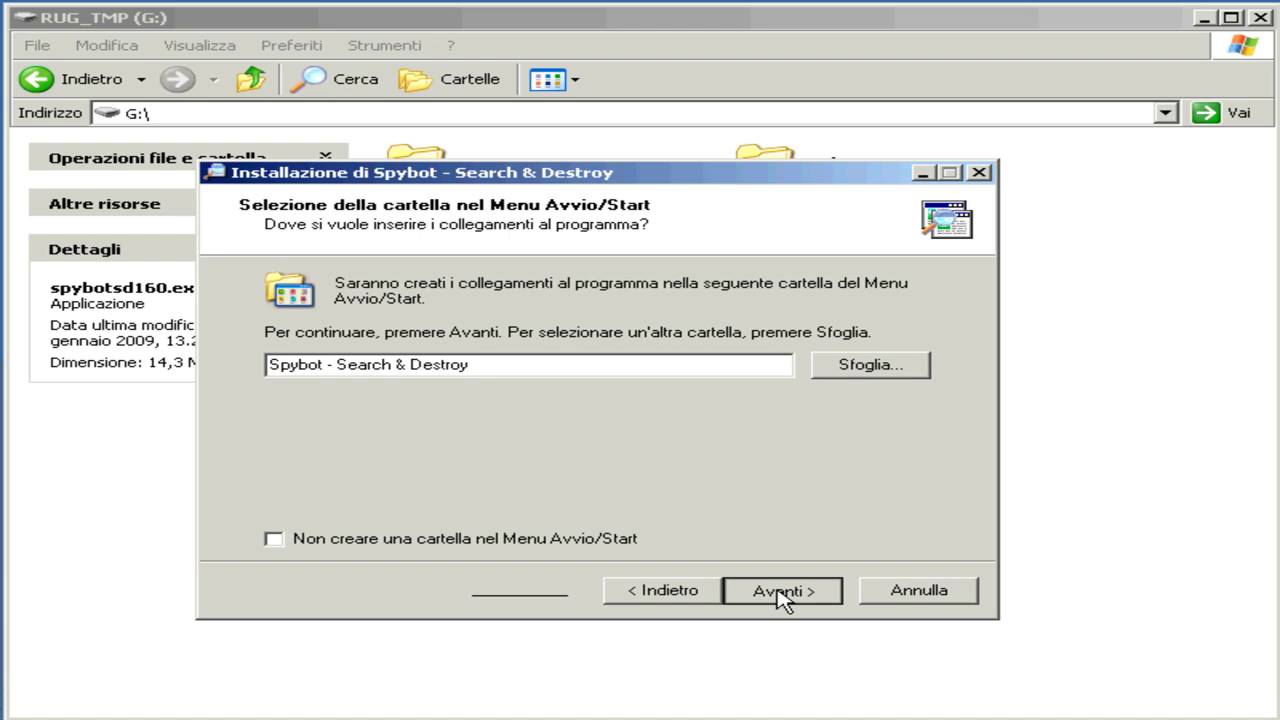
{"action": "left_click", "coordinate": [778, 590]}
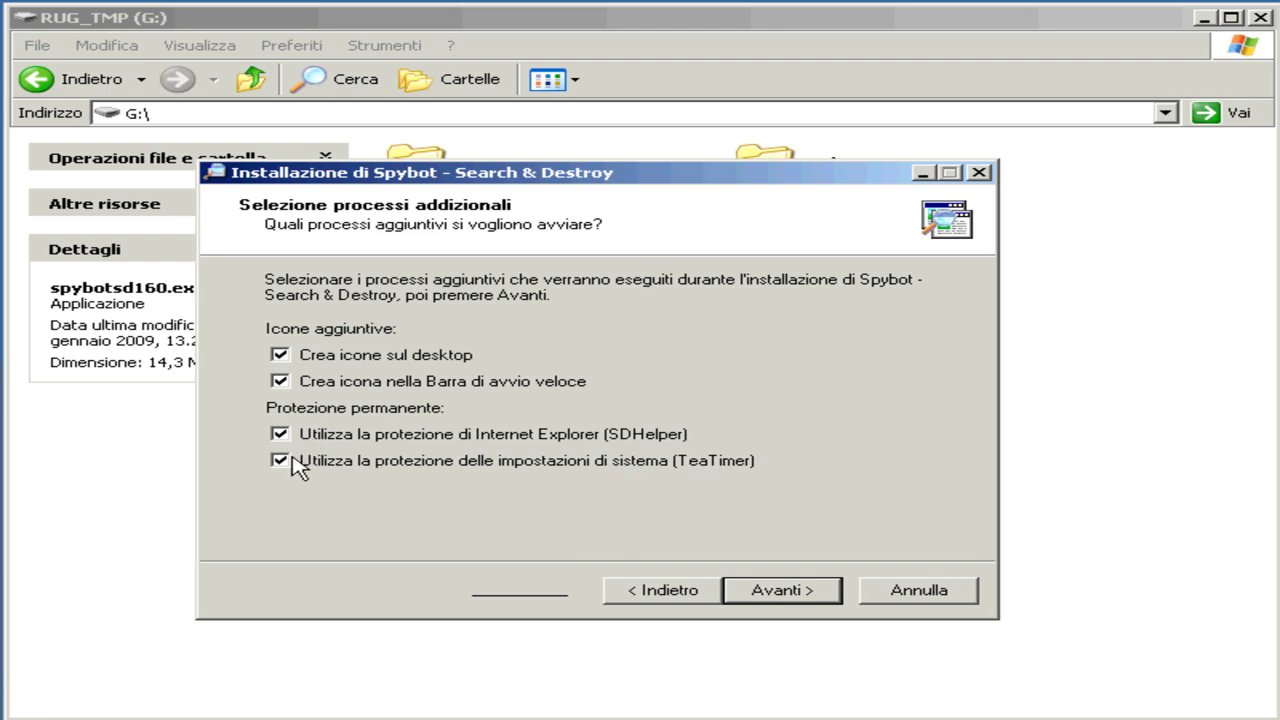
{"action": "left_click", "coordinate": [784, 600]}
{"action": "left_click", "coordinate": [784, 598]}
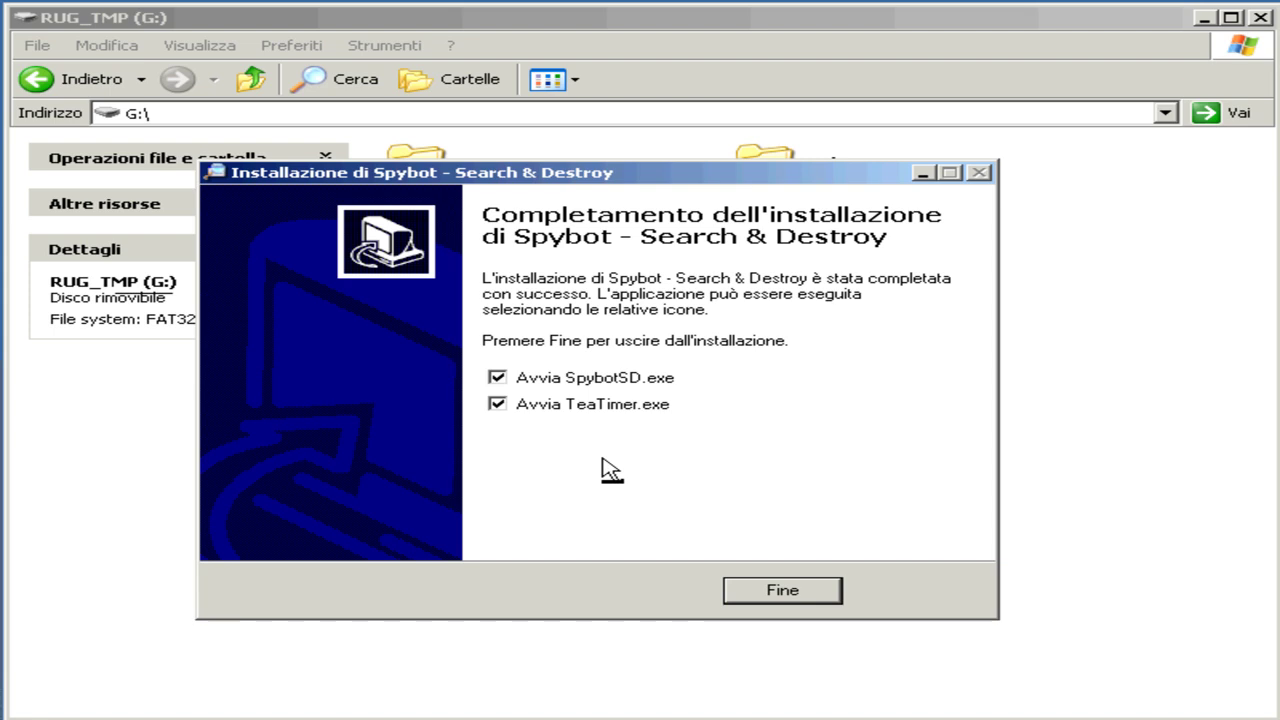
Step: Finish the setup with SpybotSD.exe and TeaTimer.exe set to launch, allowing the temporary file cleanup and acknowledging the legal notice
{"action": "left_click", "coordinate": [795, 593]}
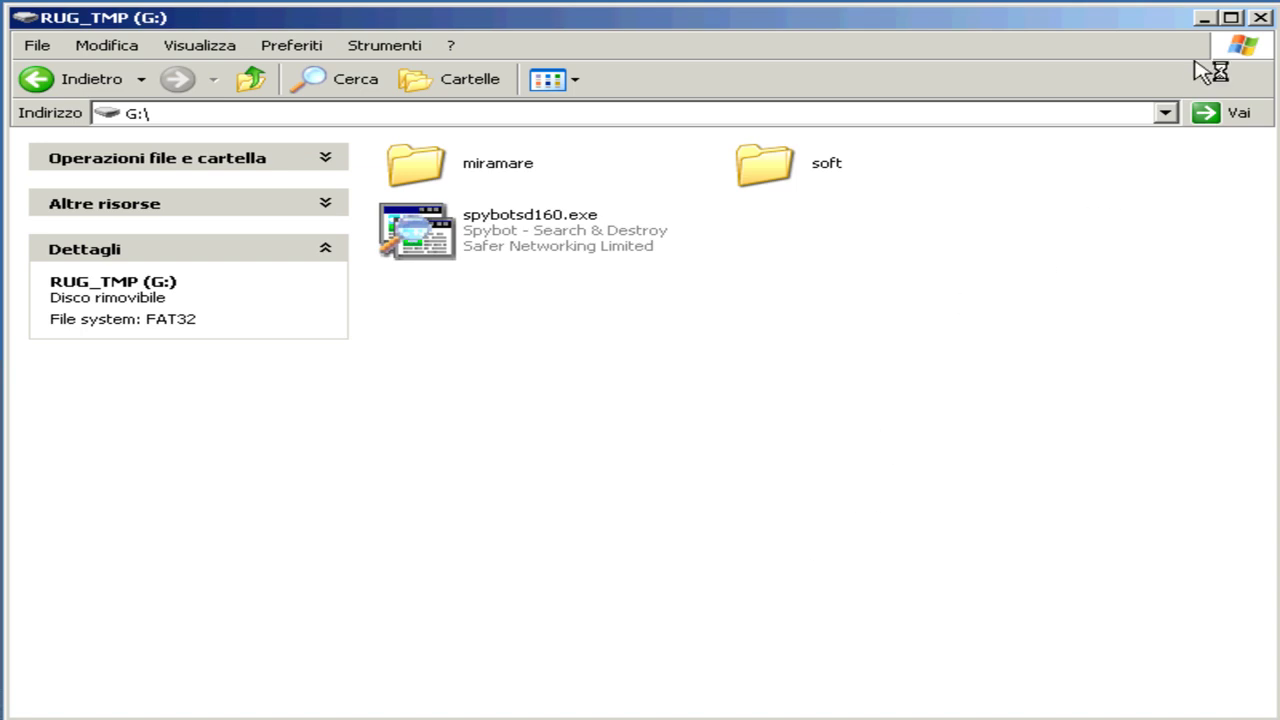
{"action": "left_click", "coordinate": [1261, 17]}
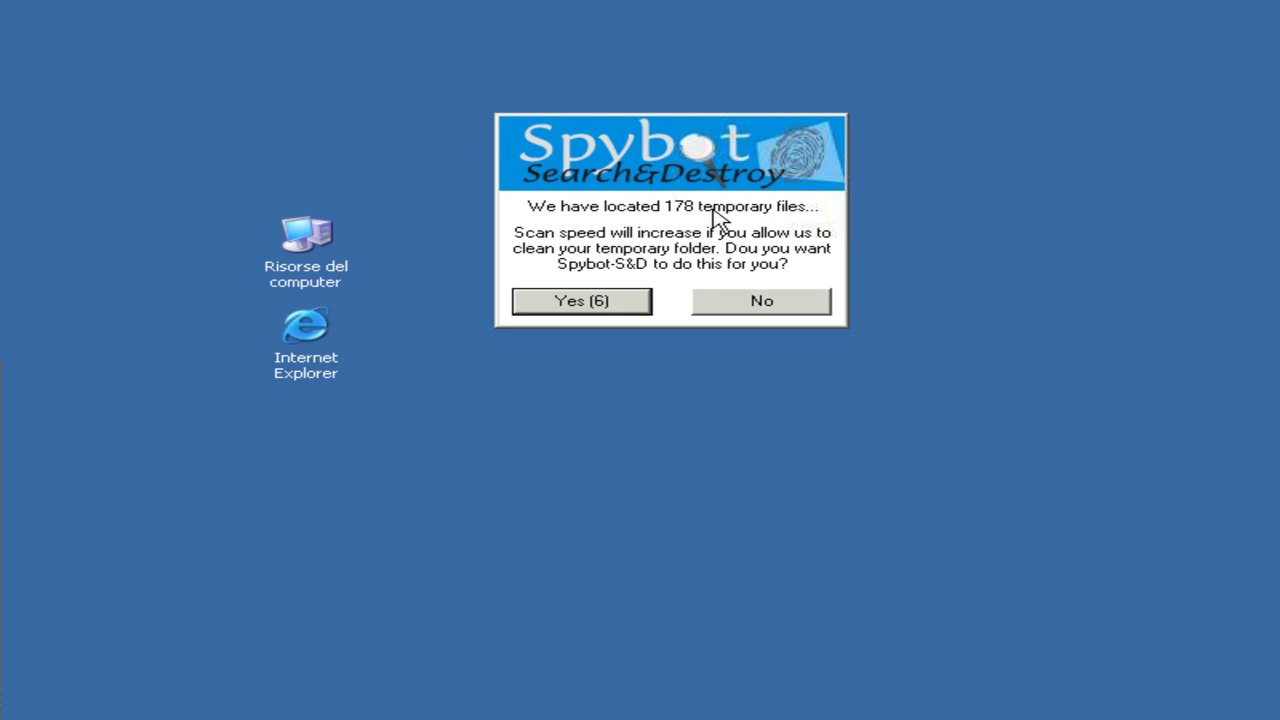
{"action": "left_click", "coordinate": [578, 300]}
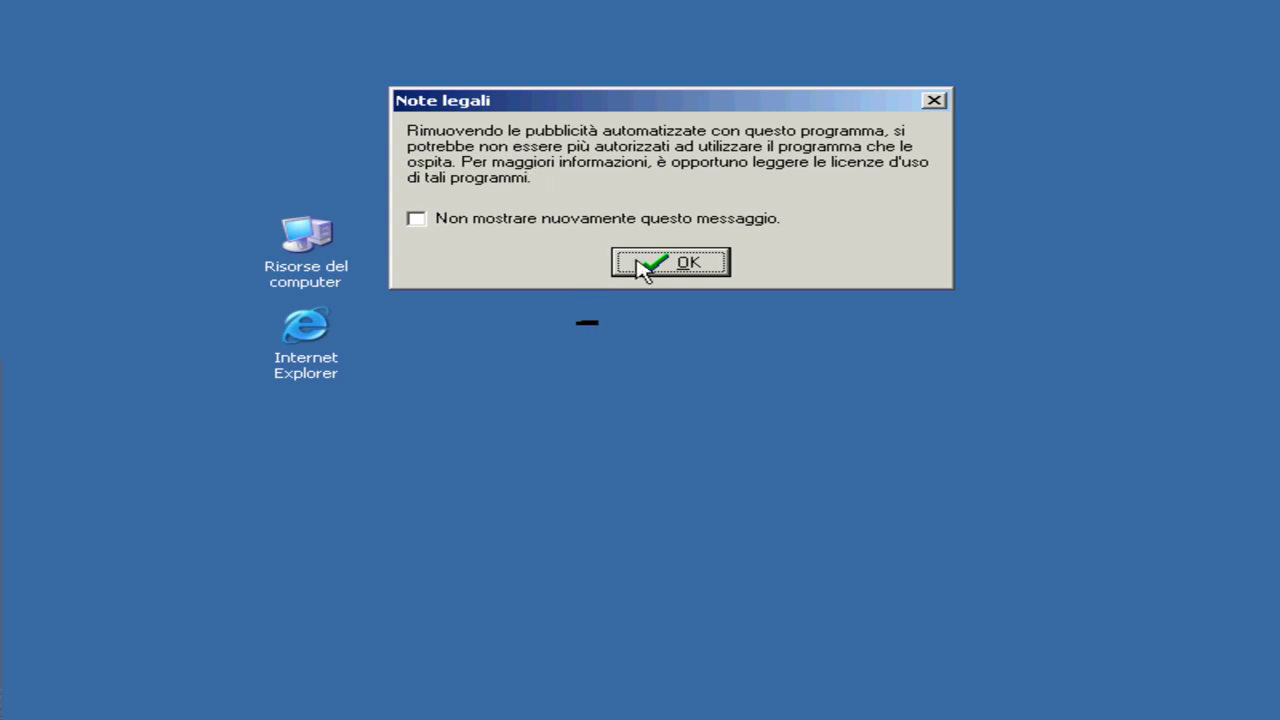
{"action": "left_click", "coordinate": [670, 266]}
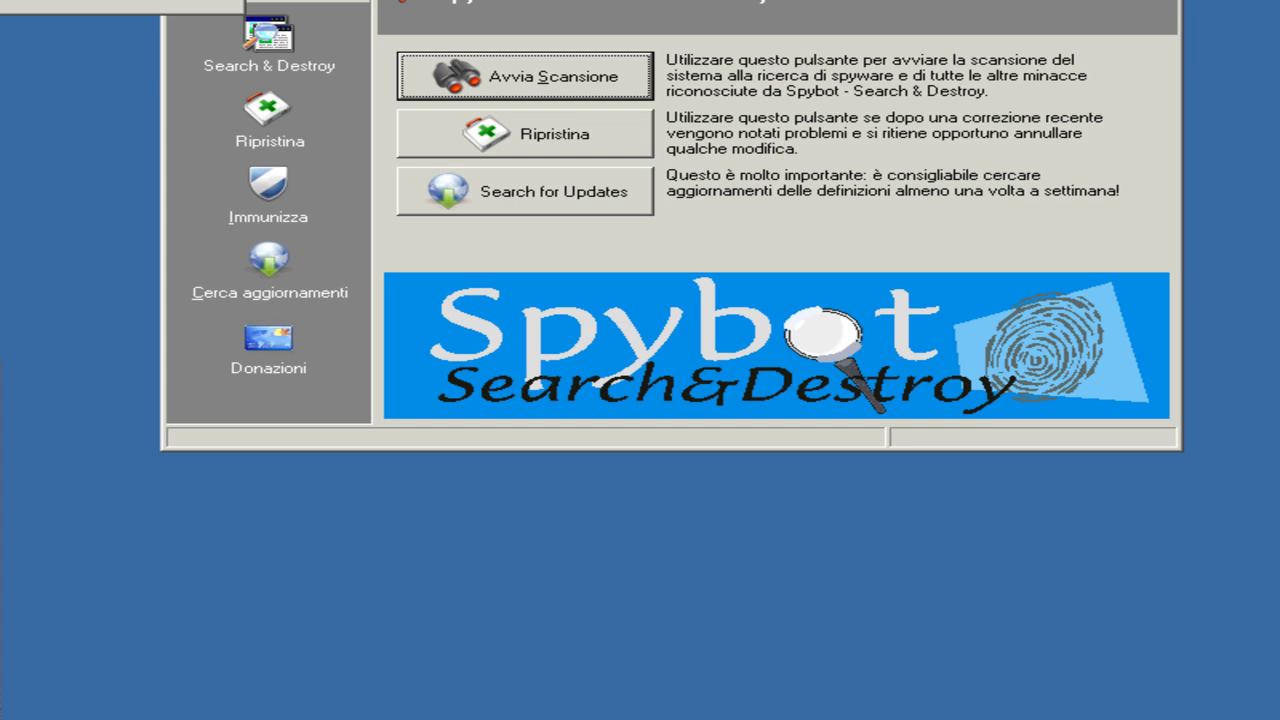
Step: Create a complete registry backup in the Spybot-S&D wizard and proceed to its update stage
{"action": "left_click_drag", "start_coordinate": [100, 0], "coordinate": [694, 80]}
{"action": "left_click_drag", "start_coordinate": [590, 76], "coordinate": [712, 185]}
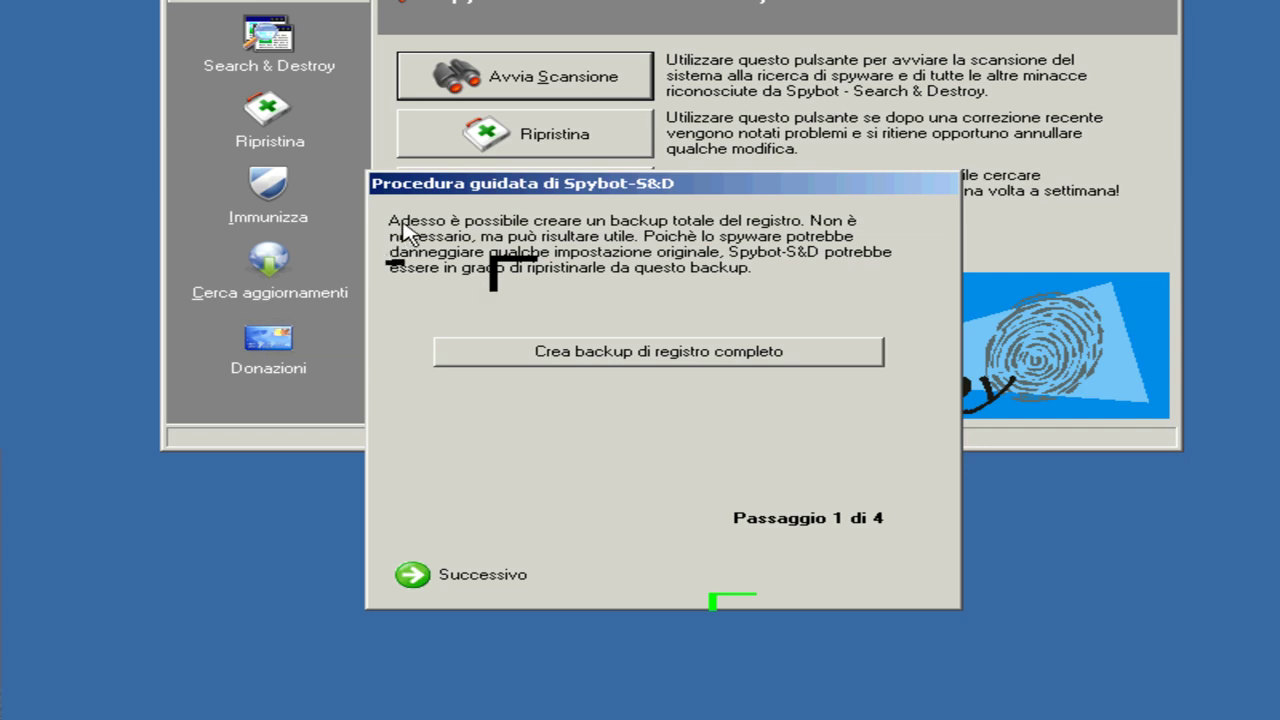
{"action": "left_click", "coordinate": [617, 358]}
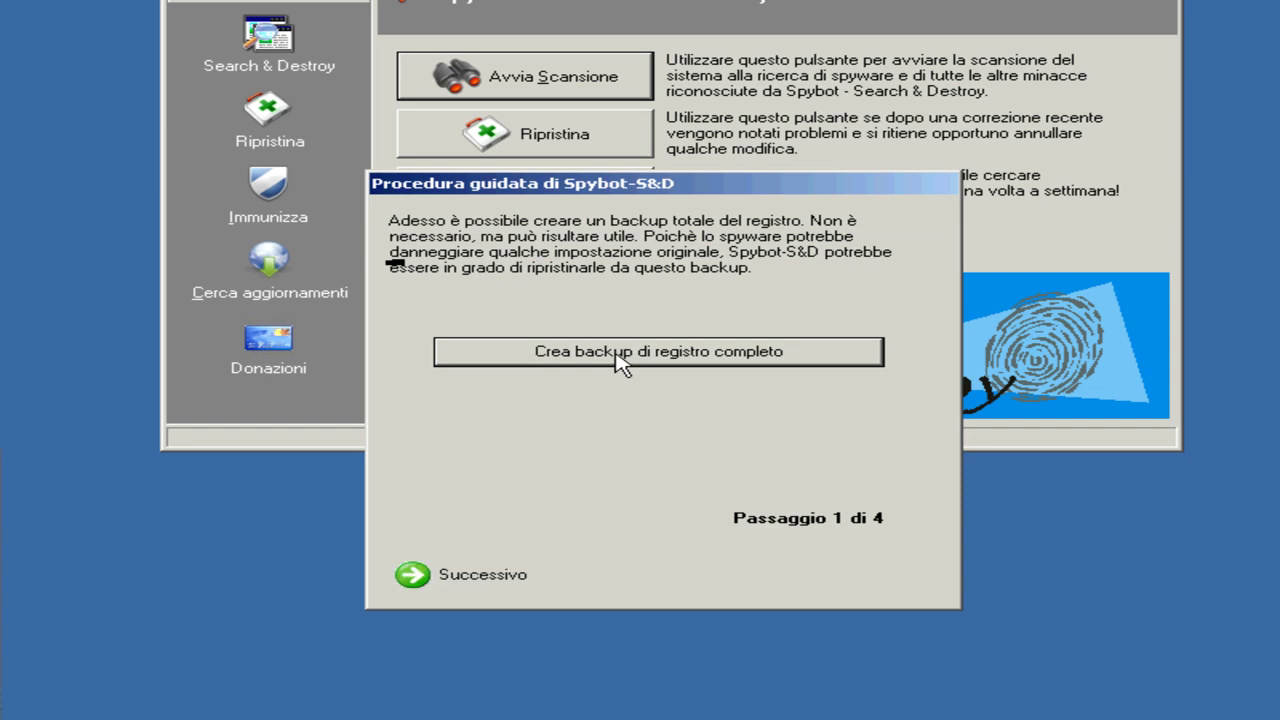
{"action": "left_click", "coordinate": [449, 578]}
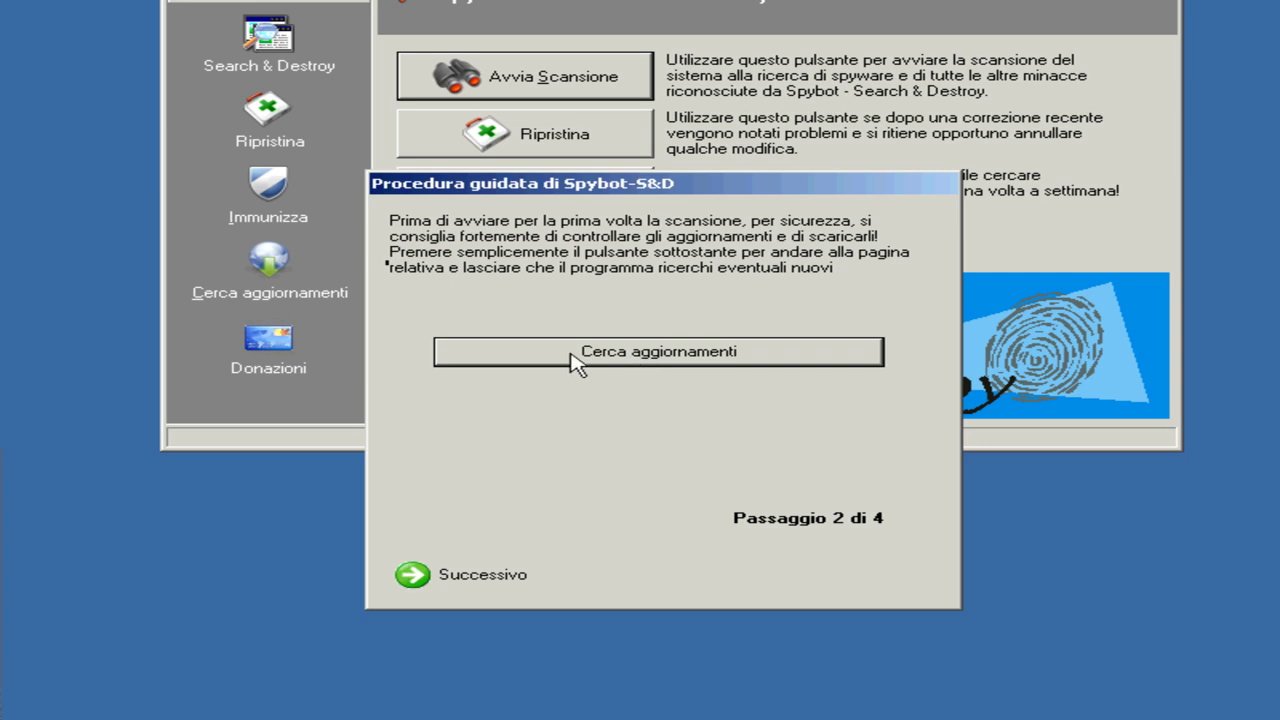
Step: Search for Spybot updates and continue with lfwd.org (USA) as the download server
{"action": "left_click", "coordinate": [643, 354]}
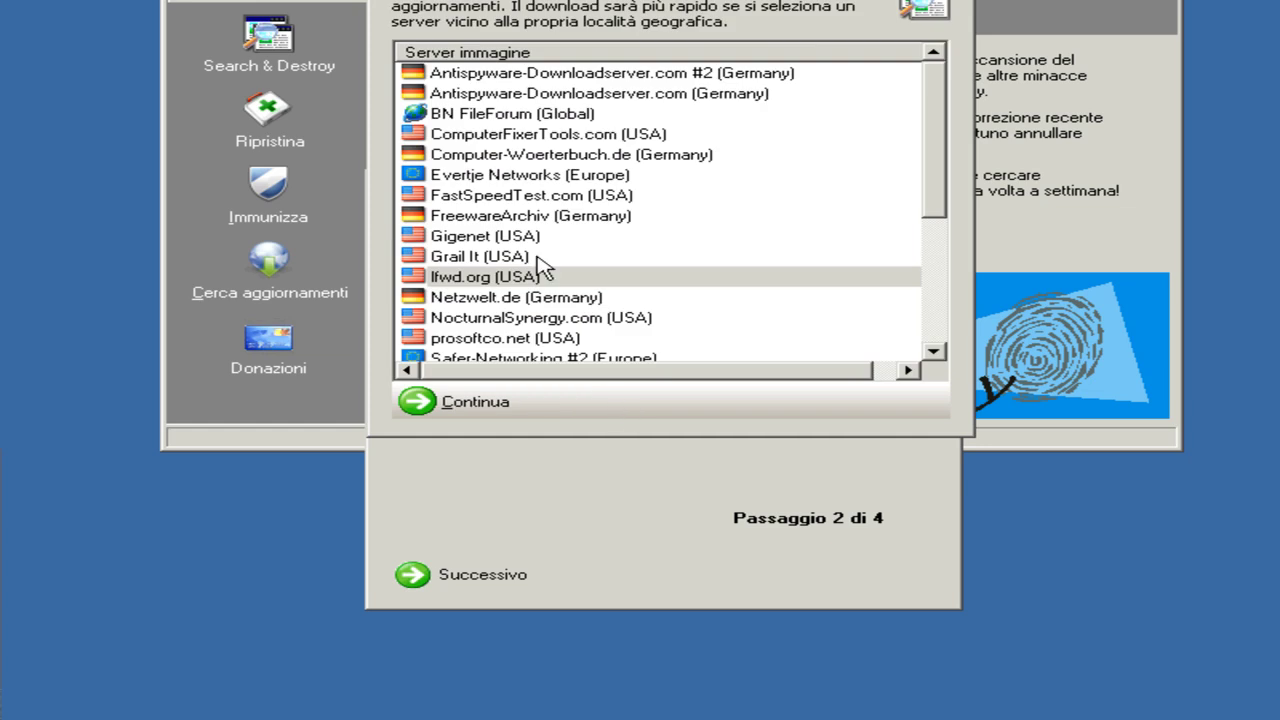
{"action": "left_click_drag", "start_coordinate": [512, 0], "coordinate": [534, 129]}
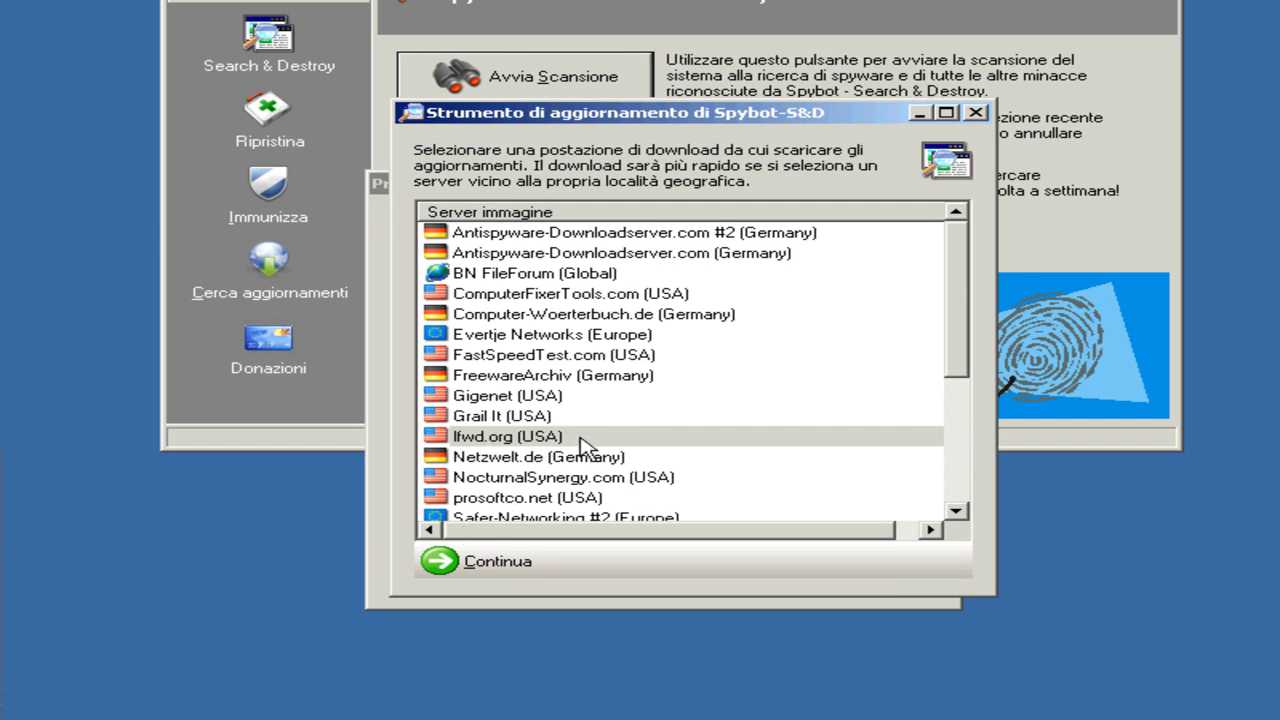
{"action": "left_click", "coordinate": [462, 560]}
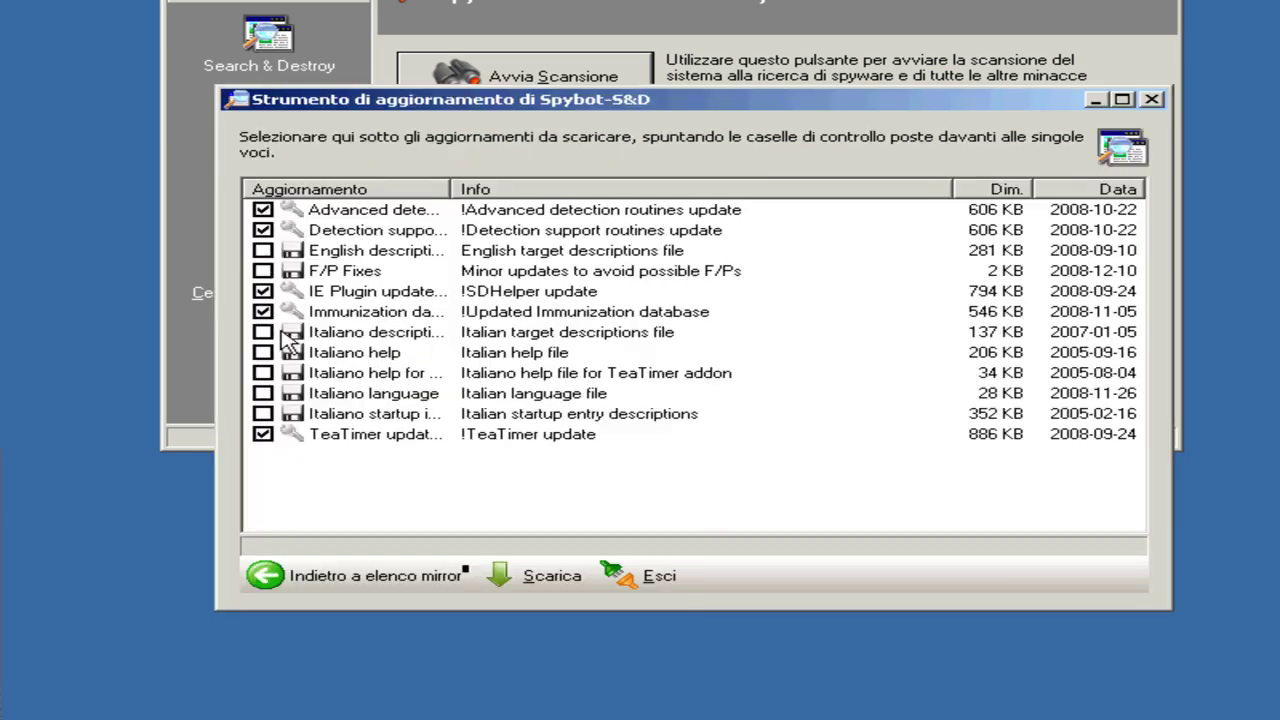
Step: Include the unselected English descriptions, F/P Fixes and all Italian files among the updates, and download the full set
{"action": "left_click", "coordinate": [262, 250]}
{"action": "left_click", "coordinate": [263, 271]}
{"action": "left_click", "coordinate": [263, 332]}
{"action": "left_click", "coordinate": [263, 353]}
{"action": "left_click", "coordinate": [263, 373]}
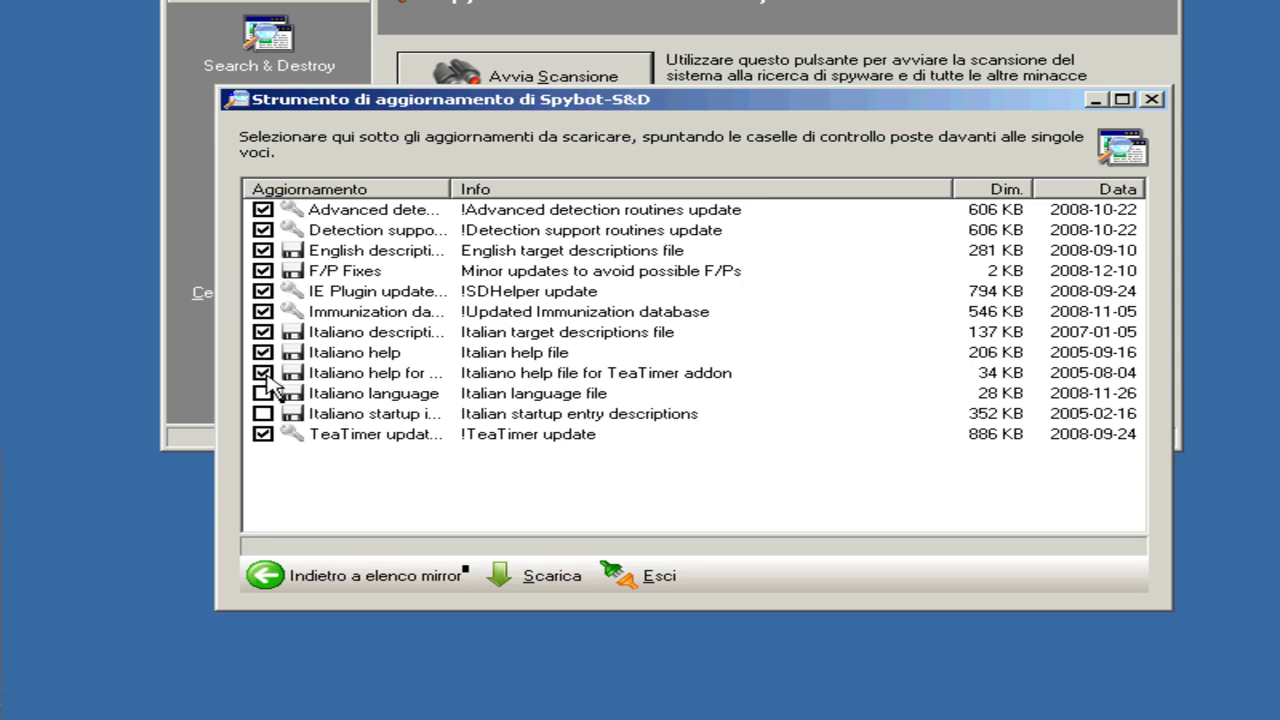
{"action": "left_click", "coordinate": [263, 393]}
{"action": "left_click", "coordinate": [262, 414]}
{"action": "left_click", "coordinate": [556, 577]}
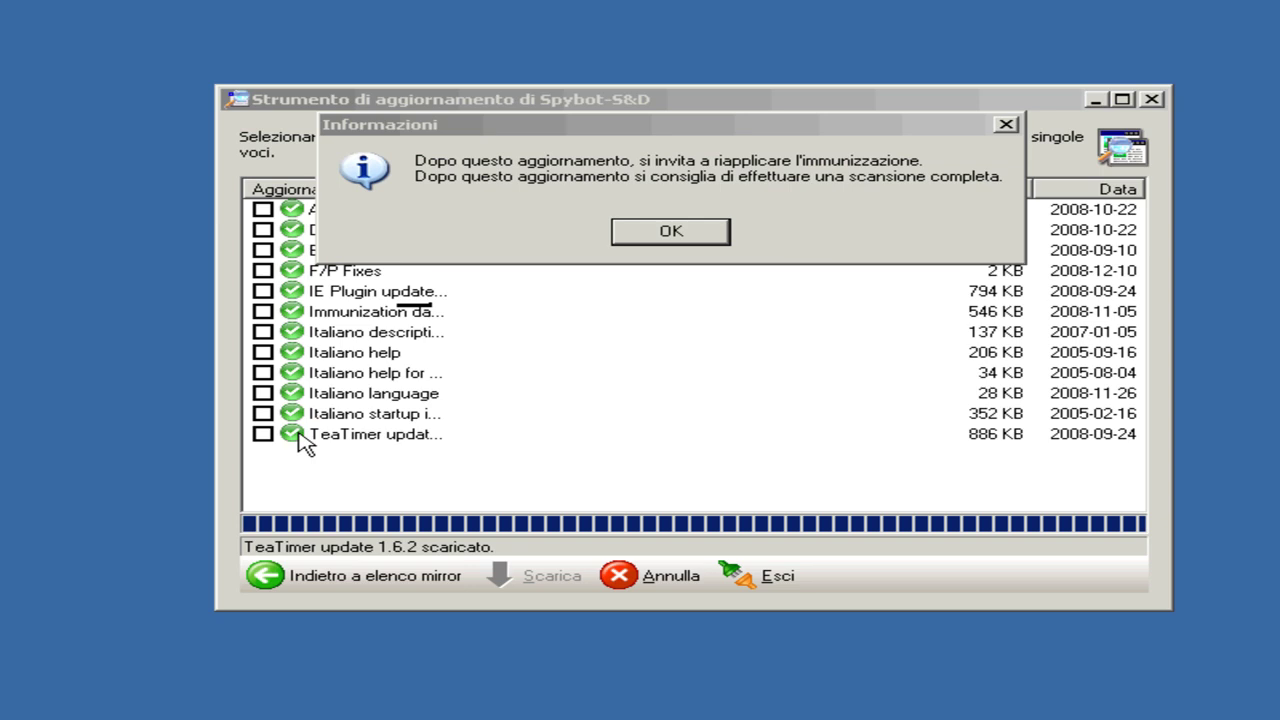
Step: Acknowledge the update and legal notices, leaving the update tool and closing the Spybot main window
{"action": "left_click", "coordinate": [447, 164]}
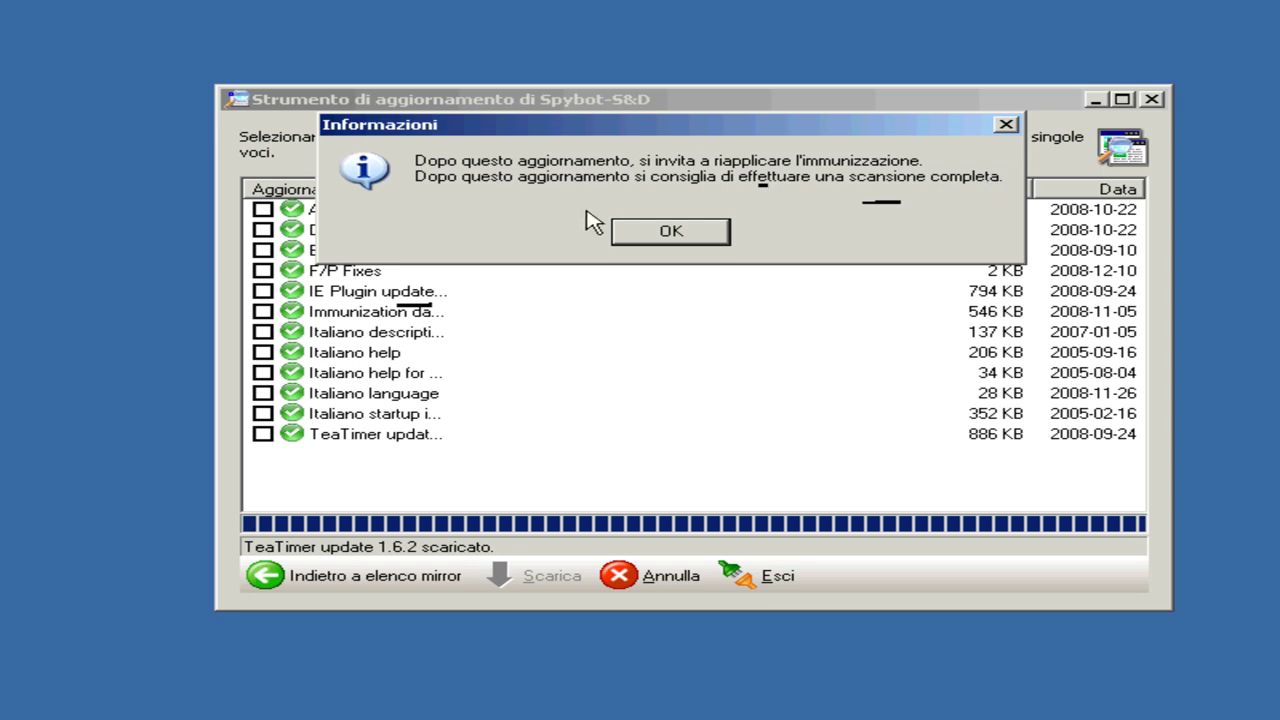
{"action": "left_click", "coordinate": [670, 233]}
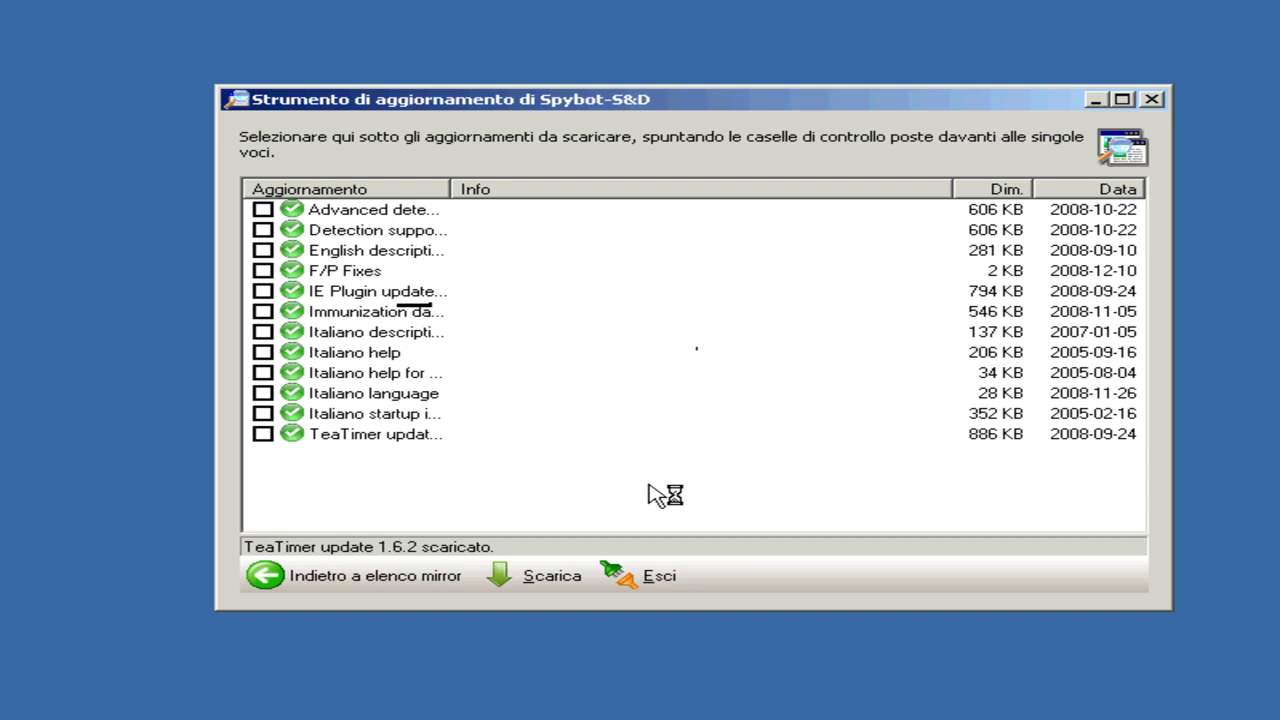
{"action": "left_click", "coordinate": [641, 576]}
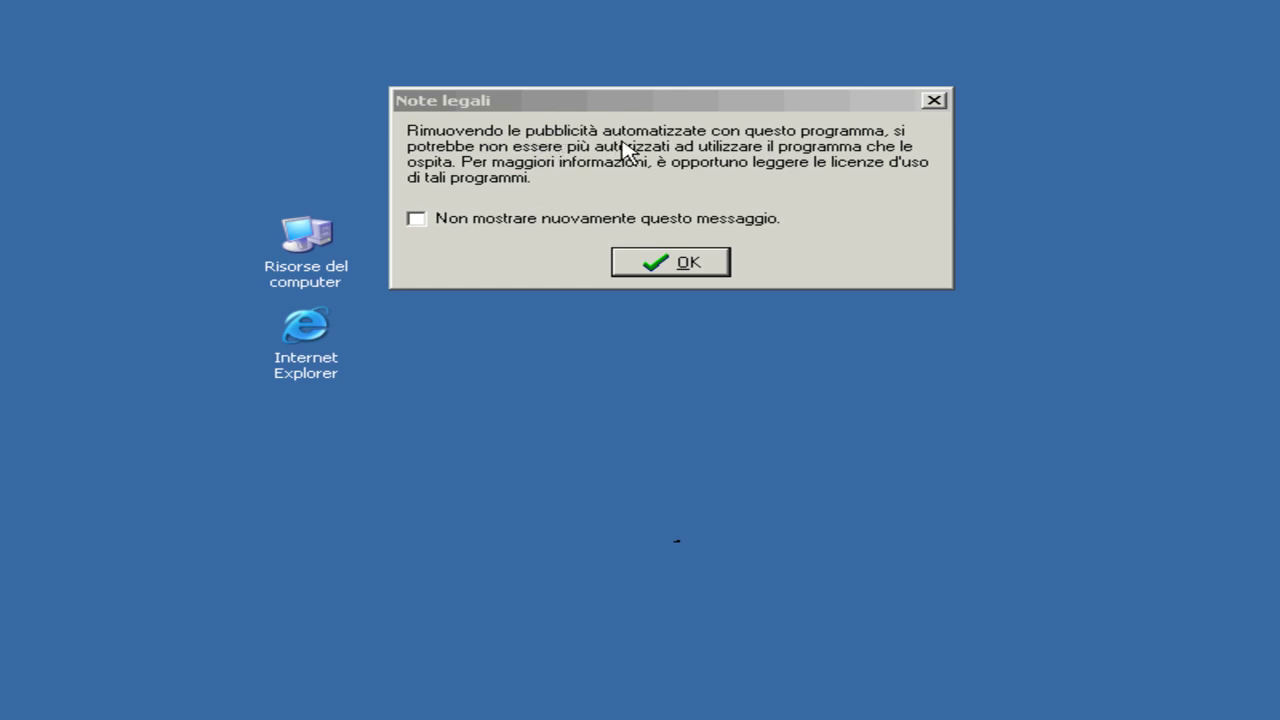
{"action": "left_click", "coordinate": [675, 263]}
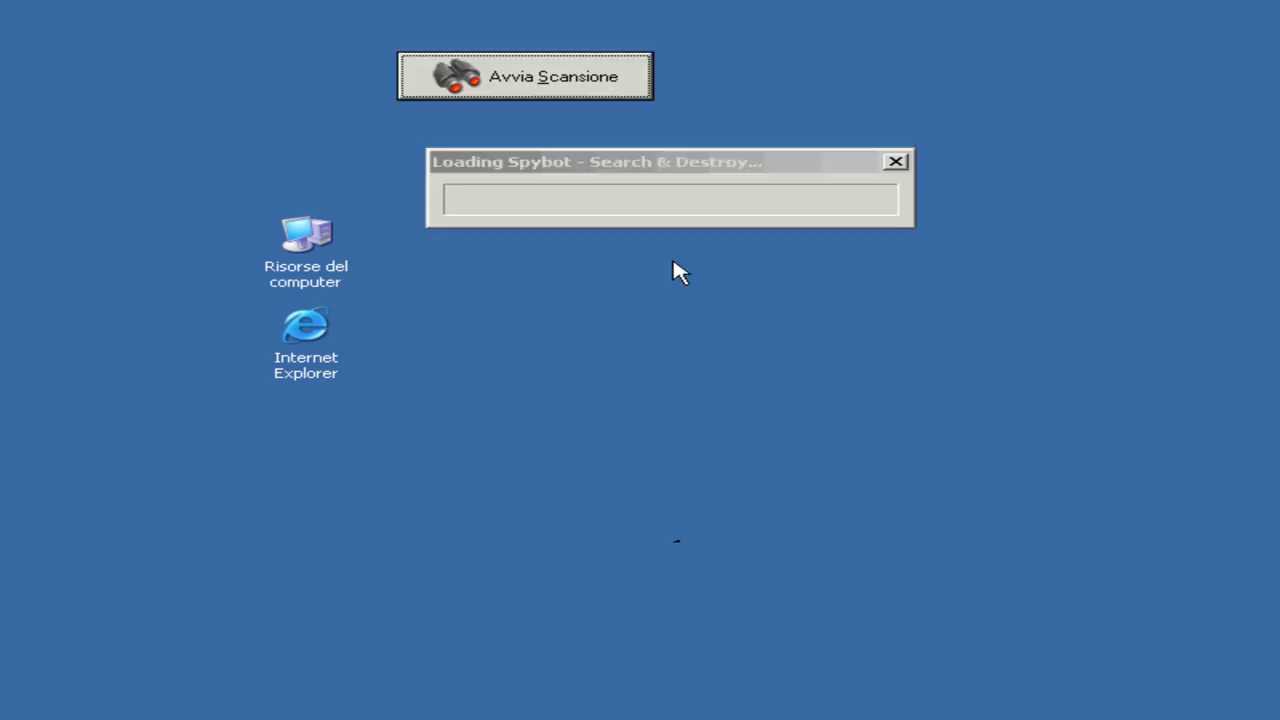
{"action": "left_click_drag", "start_coordinate": [763, 0], "coordinate": [775, 95]}
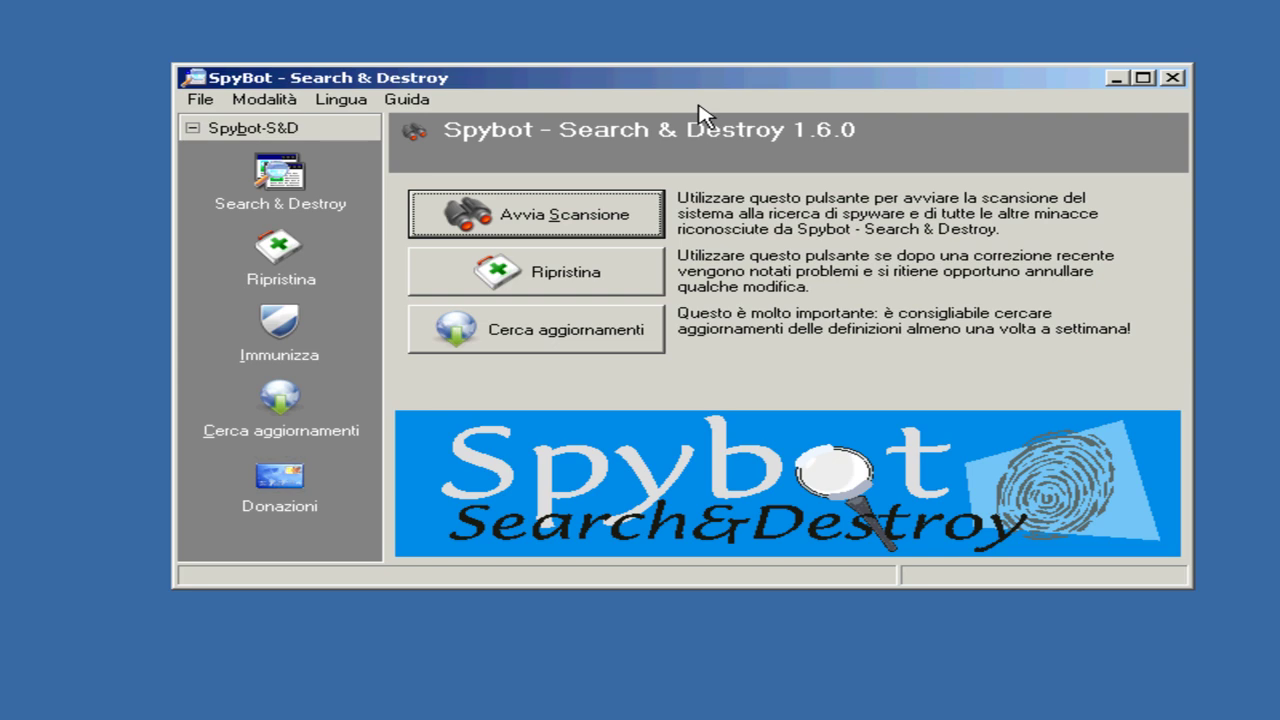
{"action": "left_click", "coordinate": [1173, 78]}
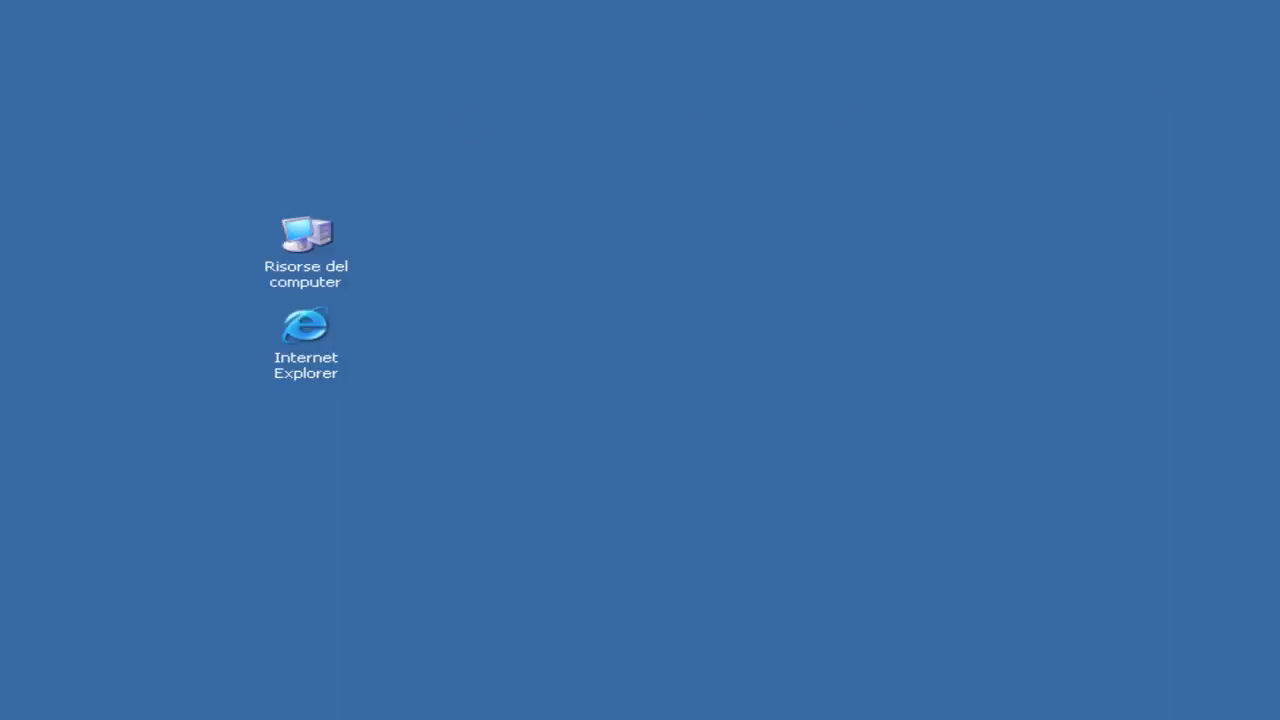
Step: Move the Spybot - Search & Destroy shortcut to the middle of the desktop and launch the program from it
{"action": "left_click_drag", "start_coordinate": [126, 237], "coordinate": [672, 245]}
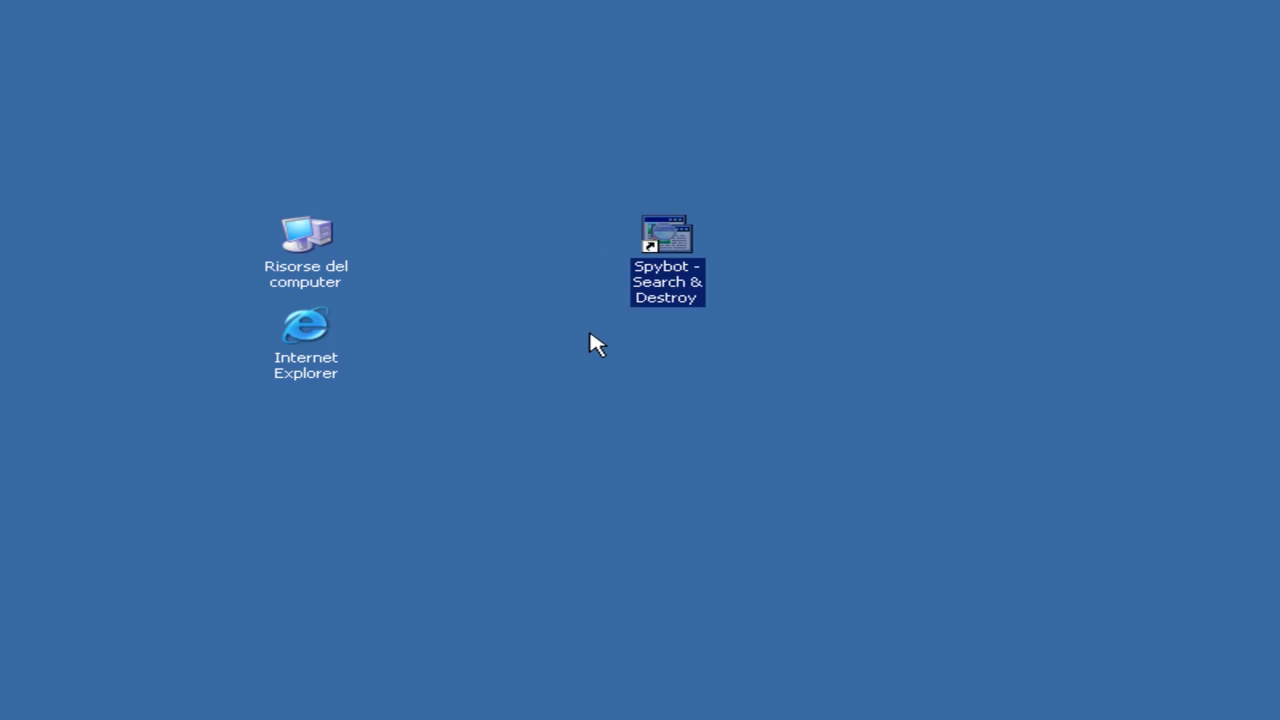
{"action": "left_click", "coordinate": [589, 334]}
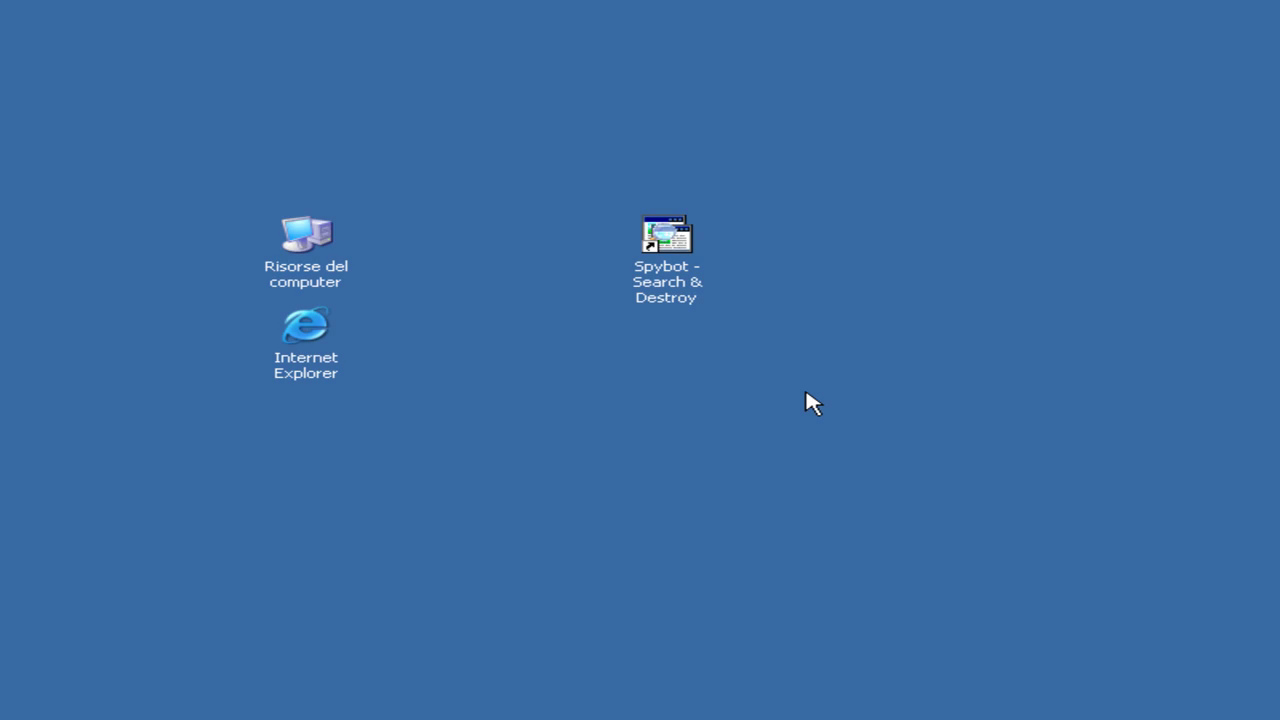
{"action": "double_click", "coordinate": [678, 250]}
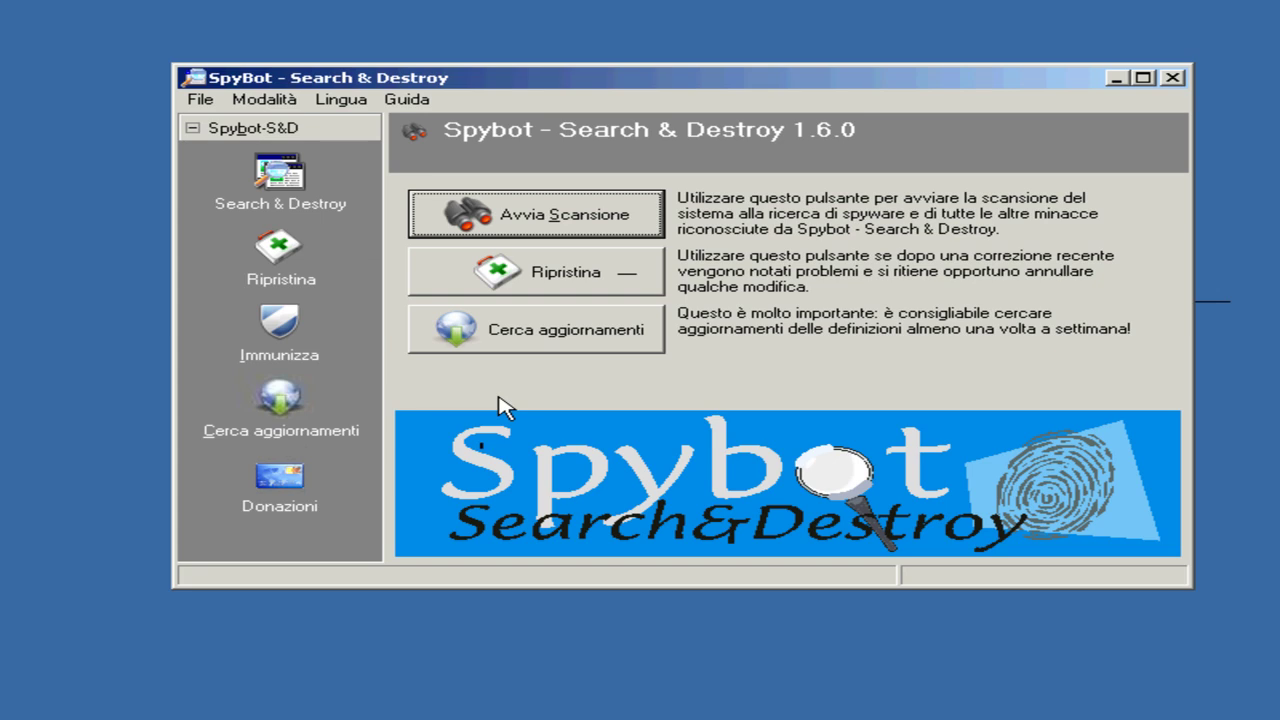
Step: Review the immunization profiles for Internet Explorer, Opera and Windows, and immunize the system with all of them selected
{"action": "left_click", "coordinate": [276, 340]}
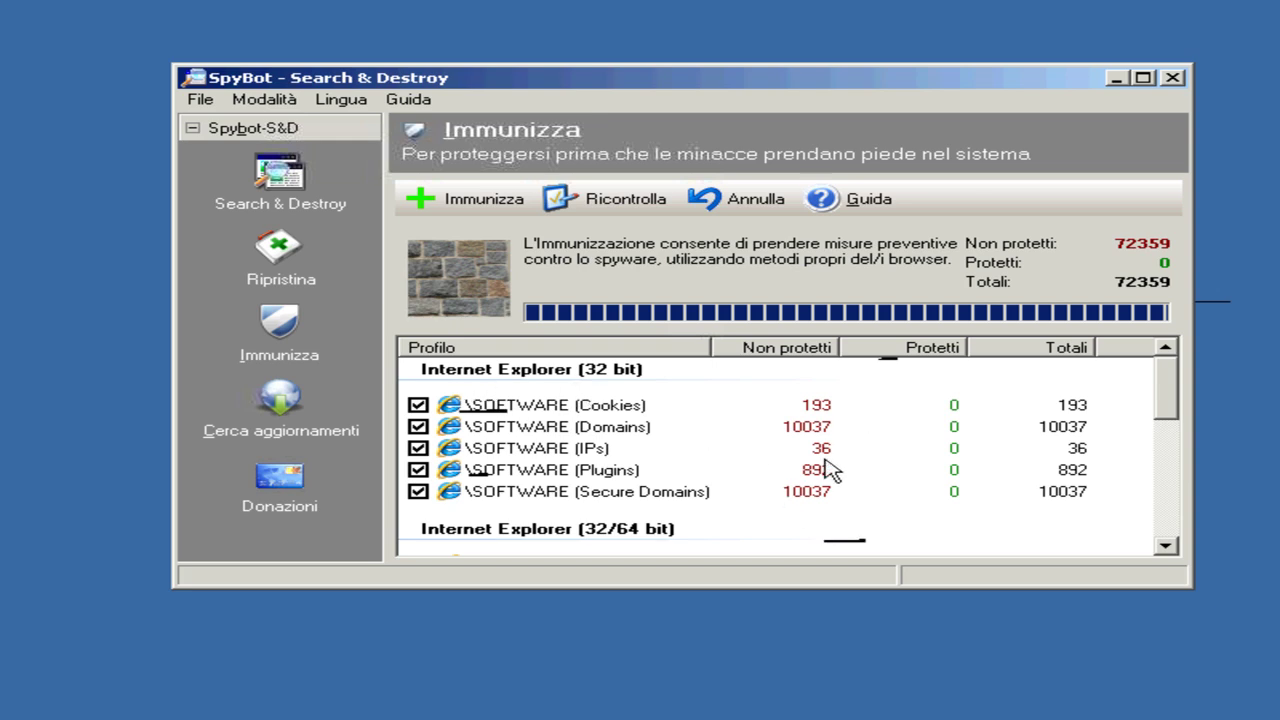
{"action": "left_click_drag", "start_coordinate": [1174, 391], "coordinate": [1170, 502]}
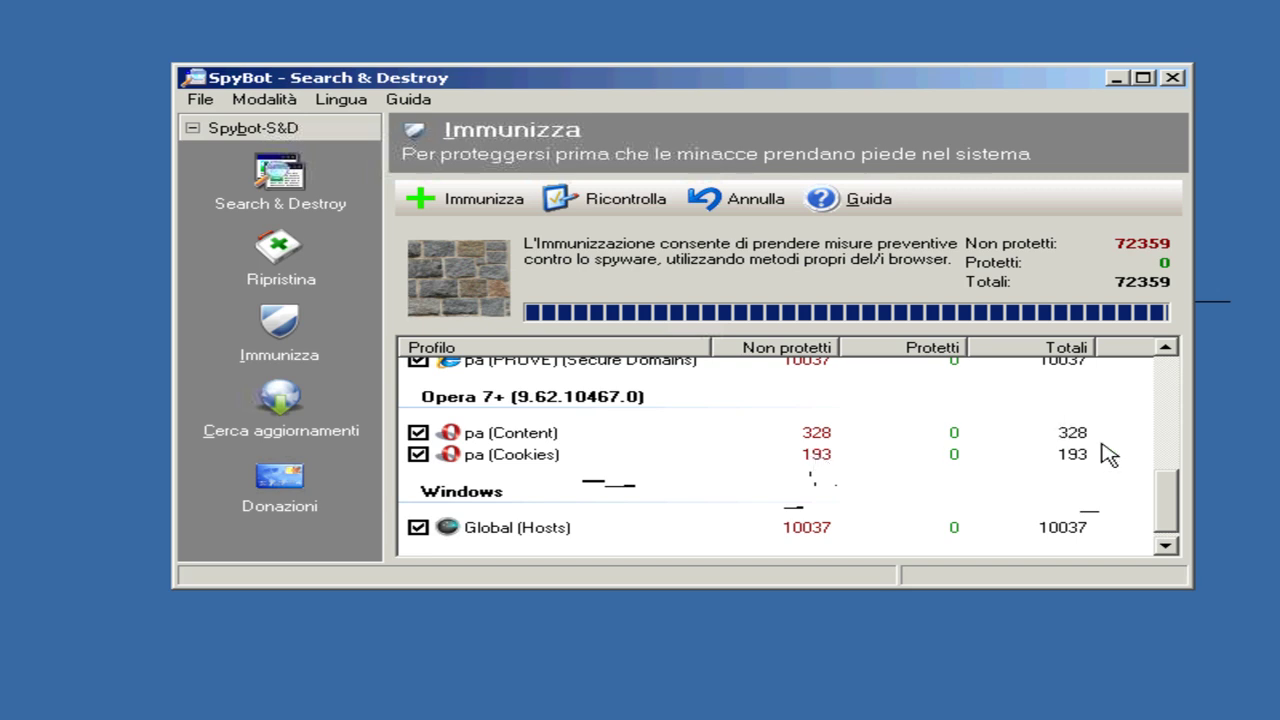
{"action": "left_click_drag", "start_coordinate": [1166, 492], "coordinate": [1190, 372]}
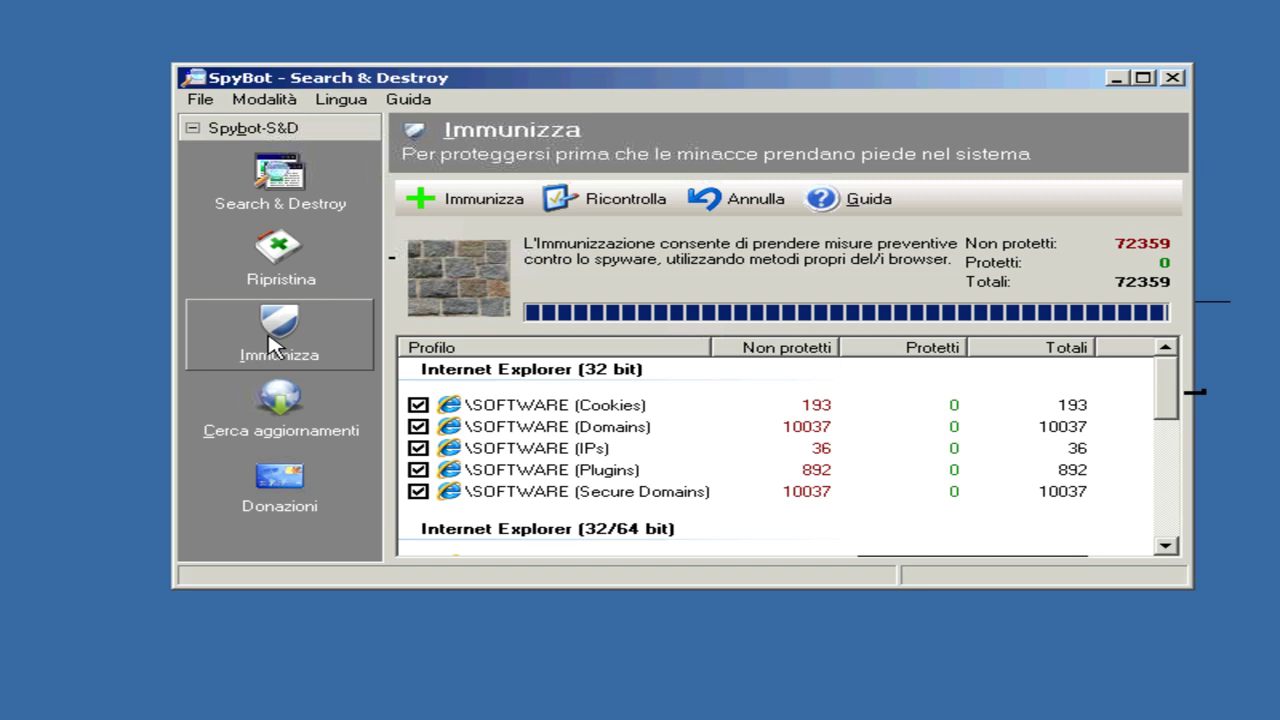
{"action": "left_click", "coordinate": [472, 199]}
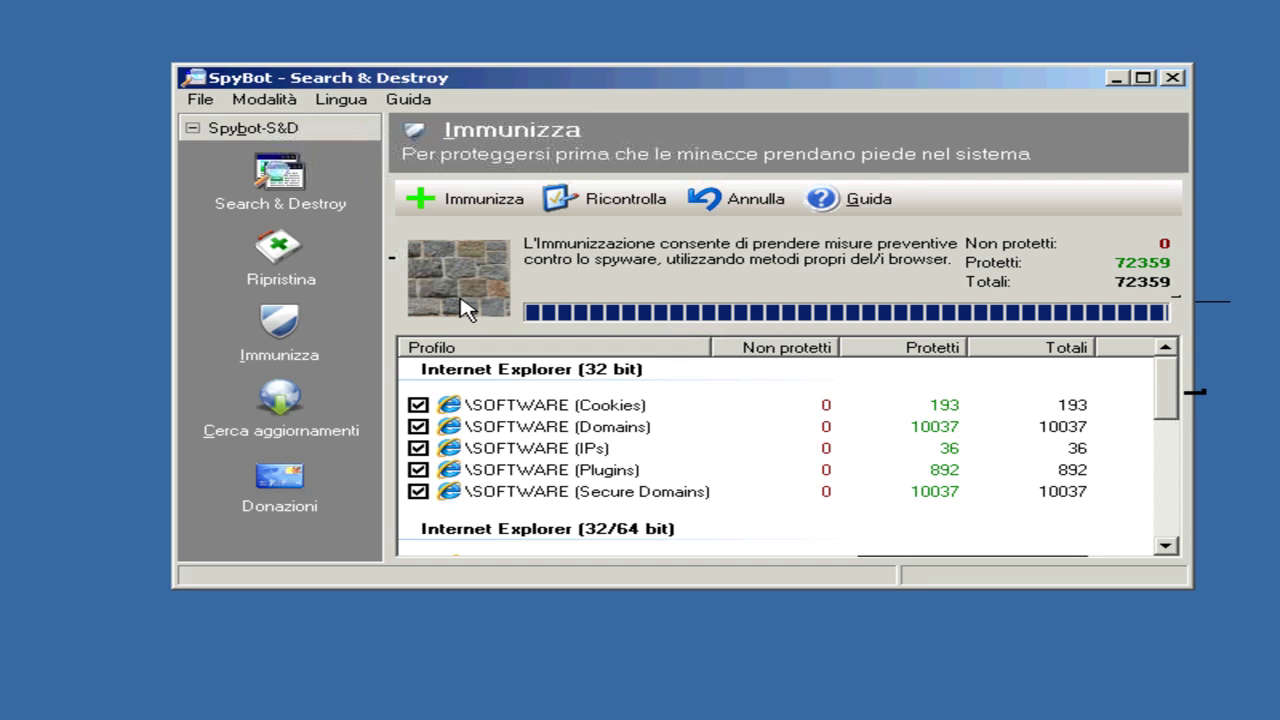
Step: Run a Search & Destroy scan of the system for spyware
{"action": "left_click", "coordinate": [317, 205]}
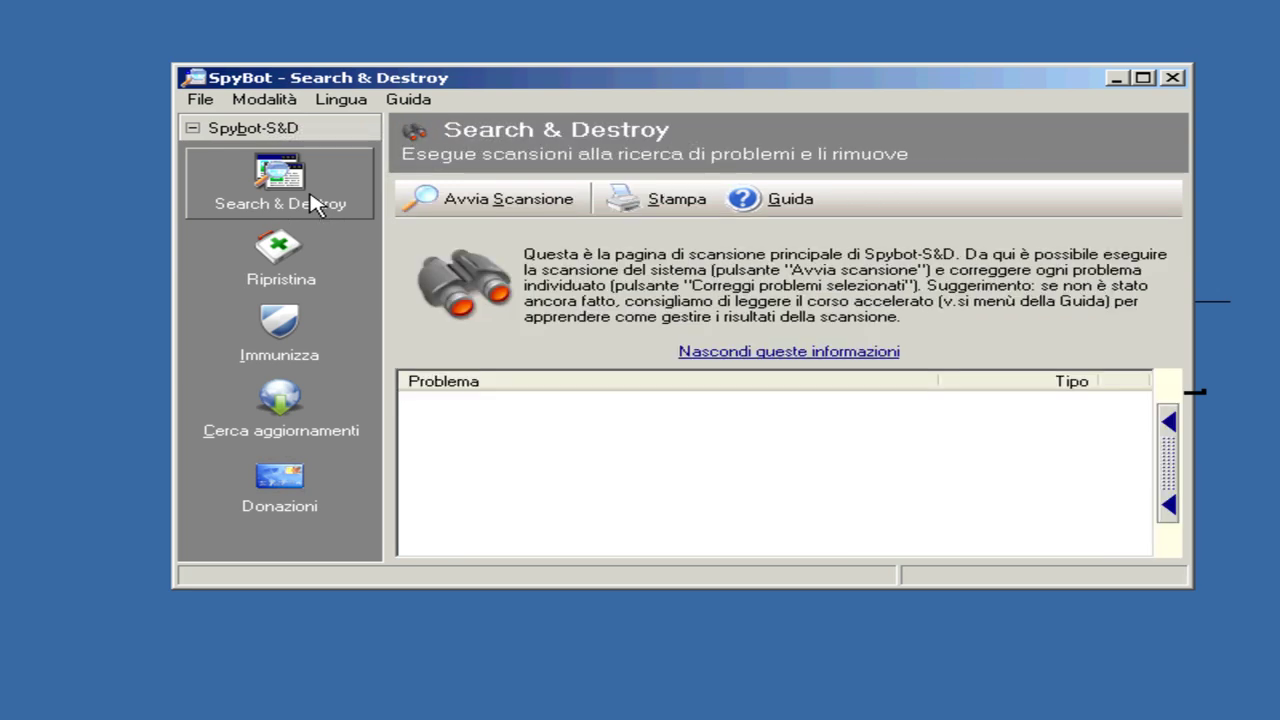
{"action": "left_click", "coordinate": [476, 205]}
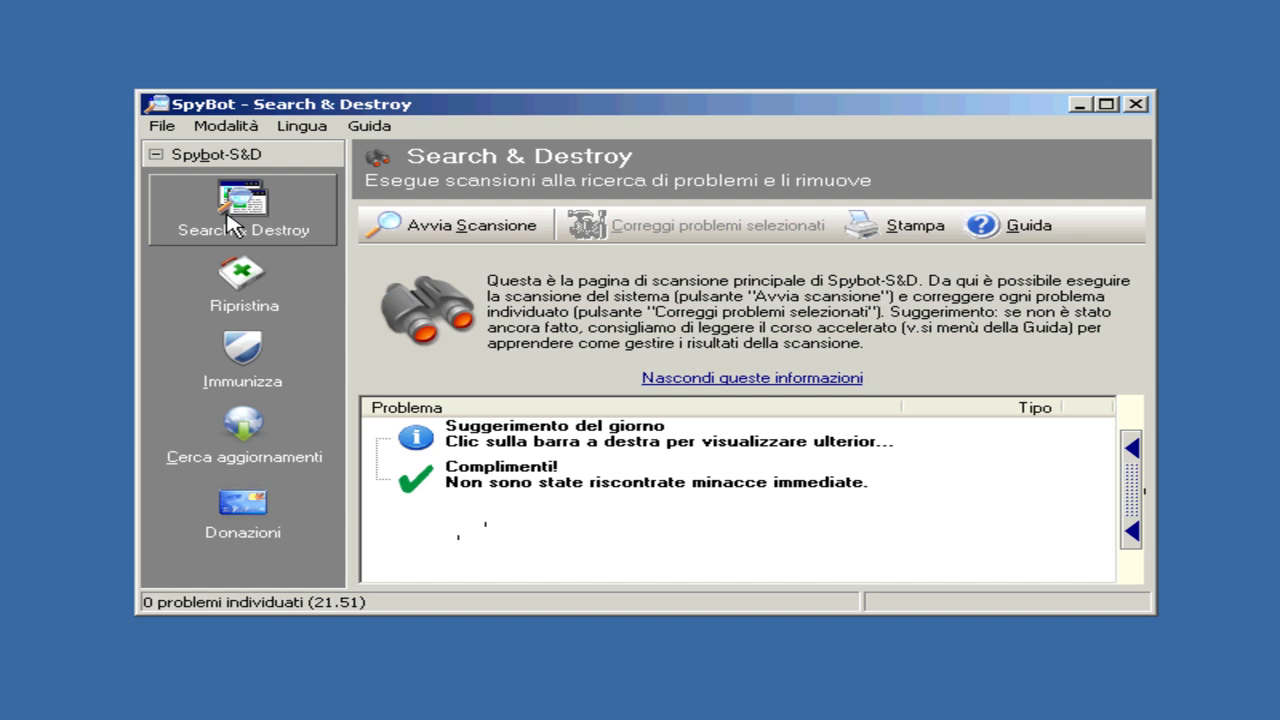
{"action": "left_click", "coordinate": [369, 130]}
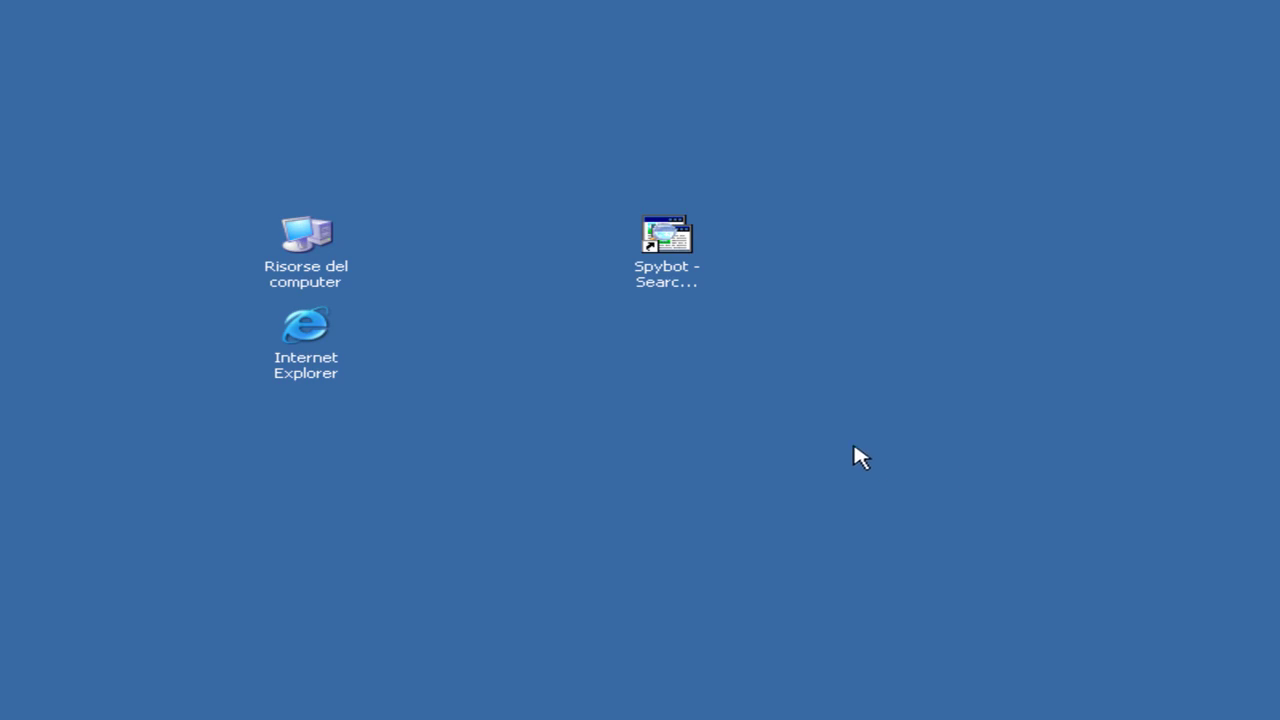
{"action": "double_click", "coordinate": [300, 320]}
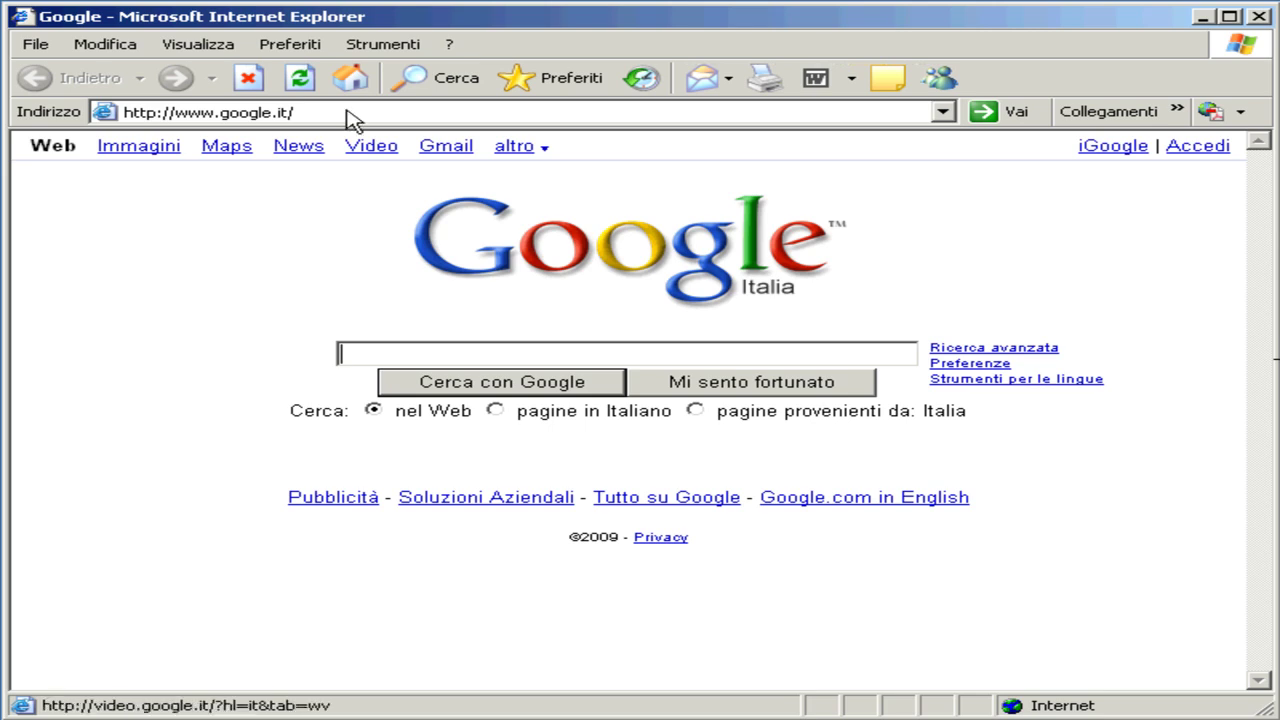
{"action": "left_click", "coordinate": [372, 50]}
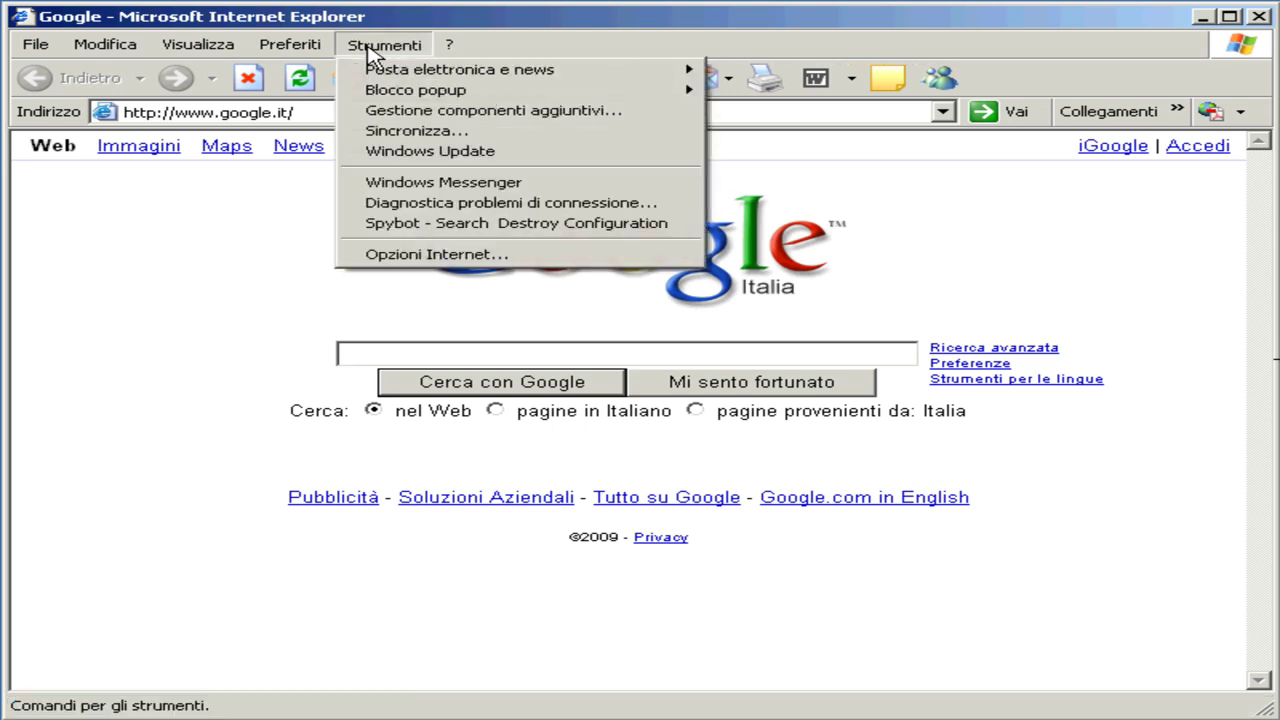
{"action": "left_click", "coordinate": [428, 257]}
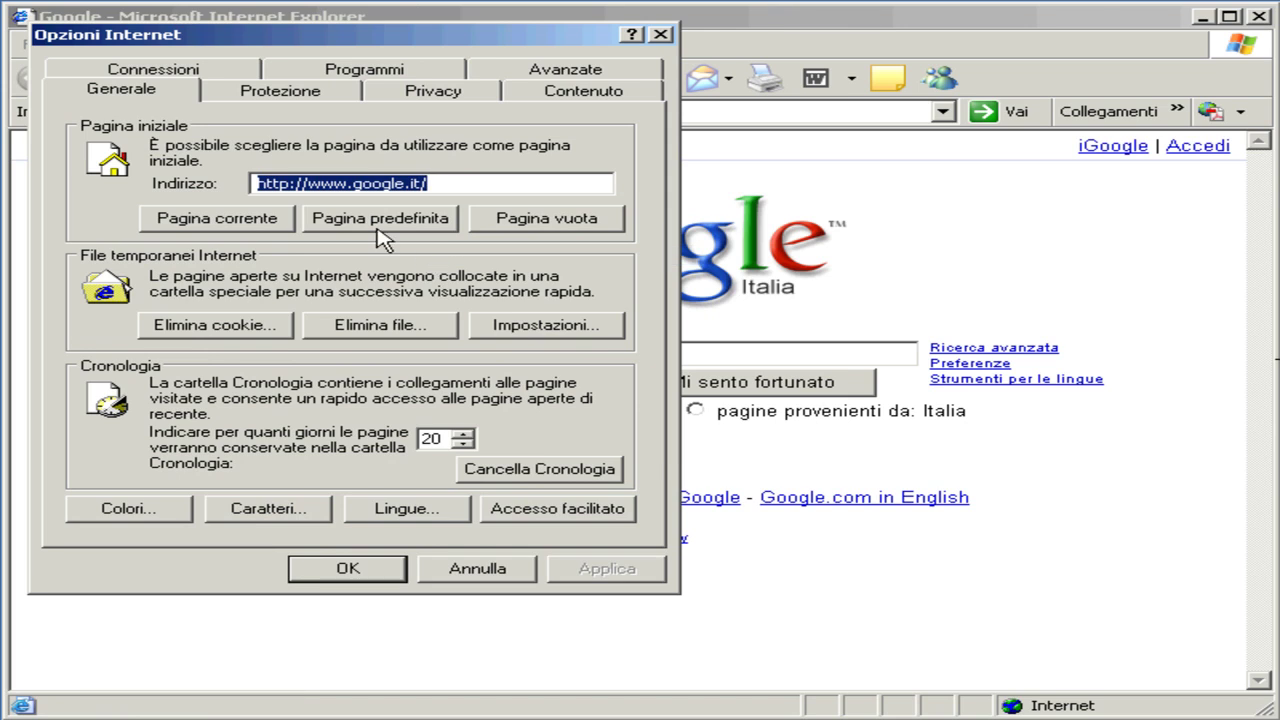
{"action": "left_click", "coordinate": [352, 183]}
{"action": "left_click_drag", "start_coordinate": [352, 183], "coordinate": [412, 188]}
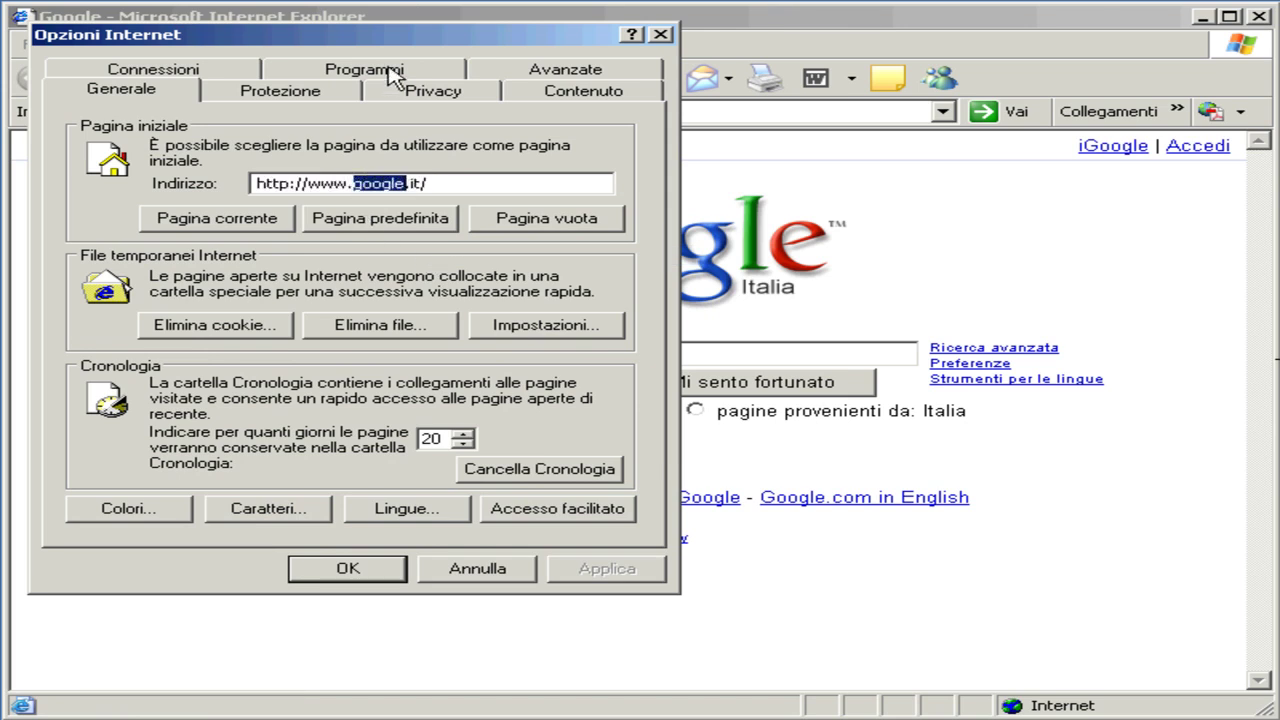
{"action": "type", "text": "yahoo"}
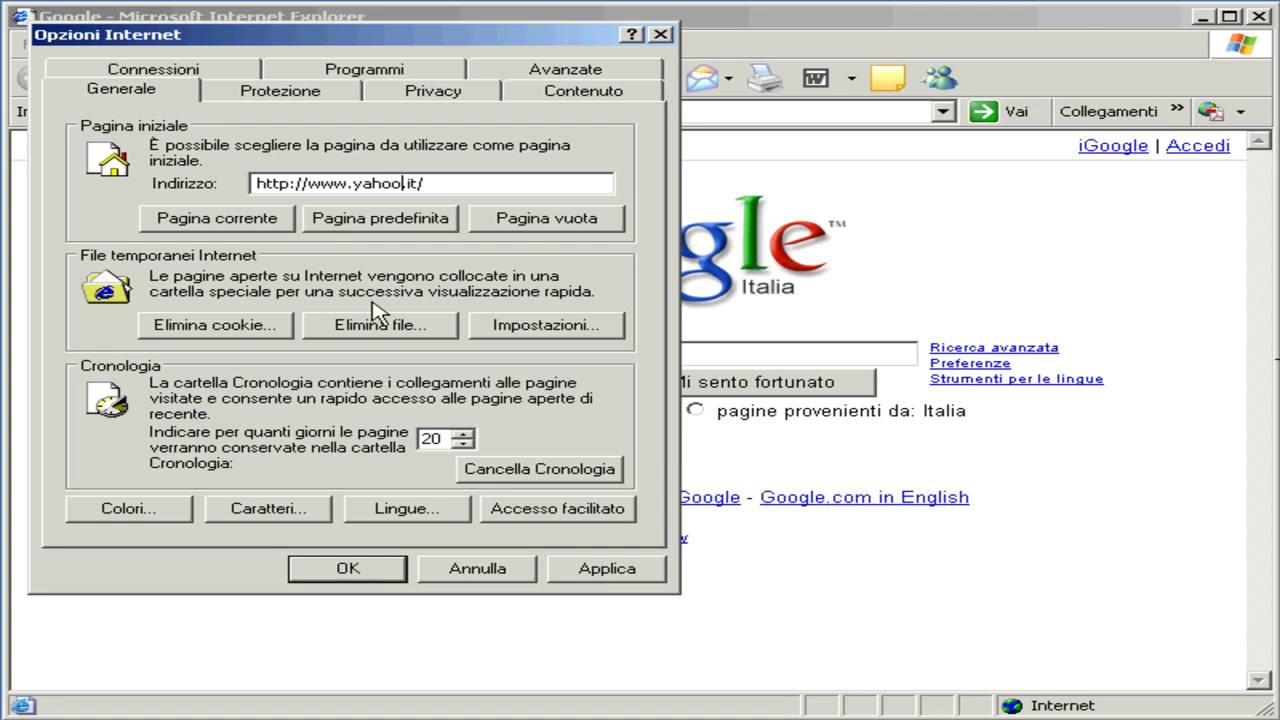
{"action": "left_click", "coordinate": [364, 571]}
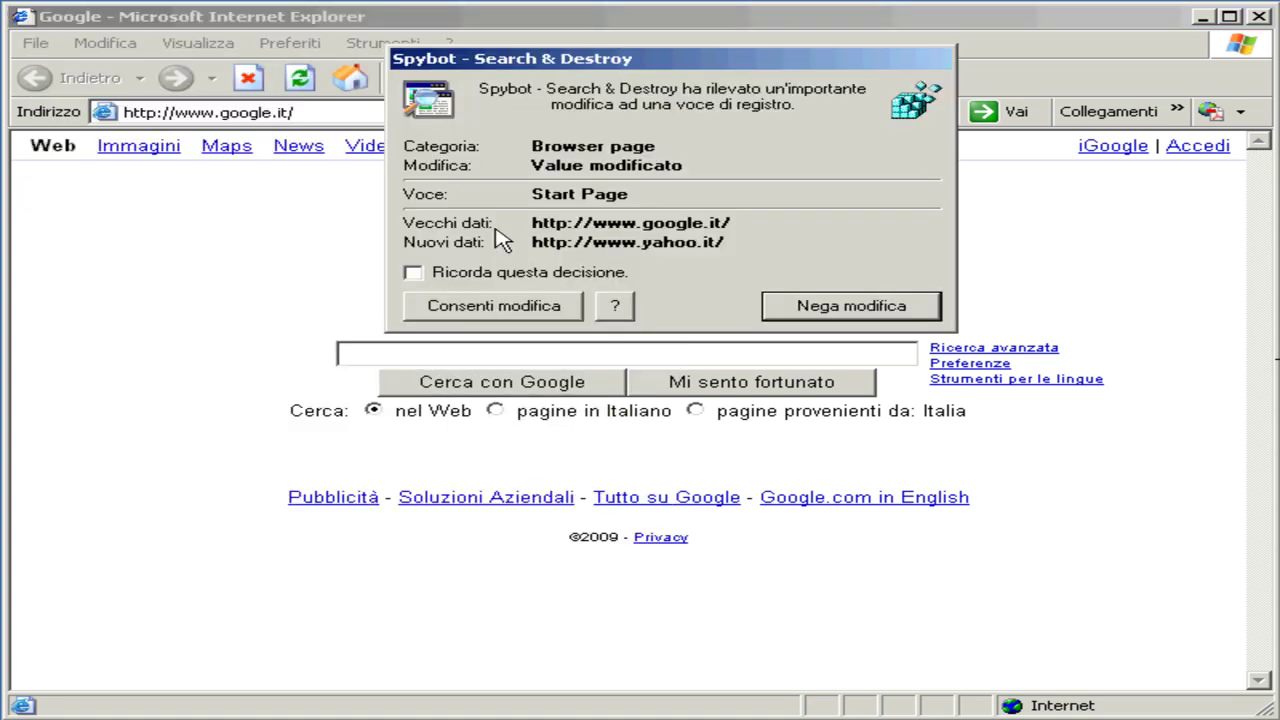
Step: Allow the Start Page registry change in the Spybot alert and close Internet Explorer
{"action": "left_click_drag", "start_coordinate": [579, 55], "coordinate": [478, 232]}
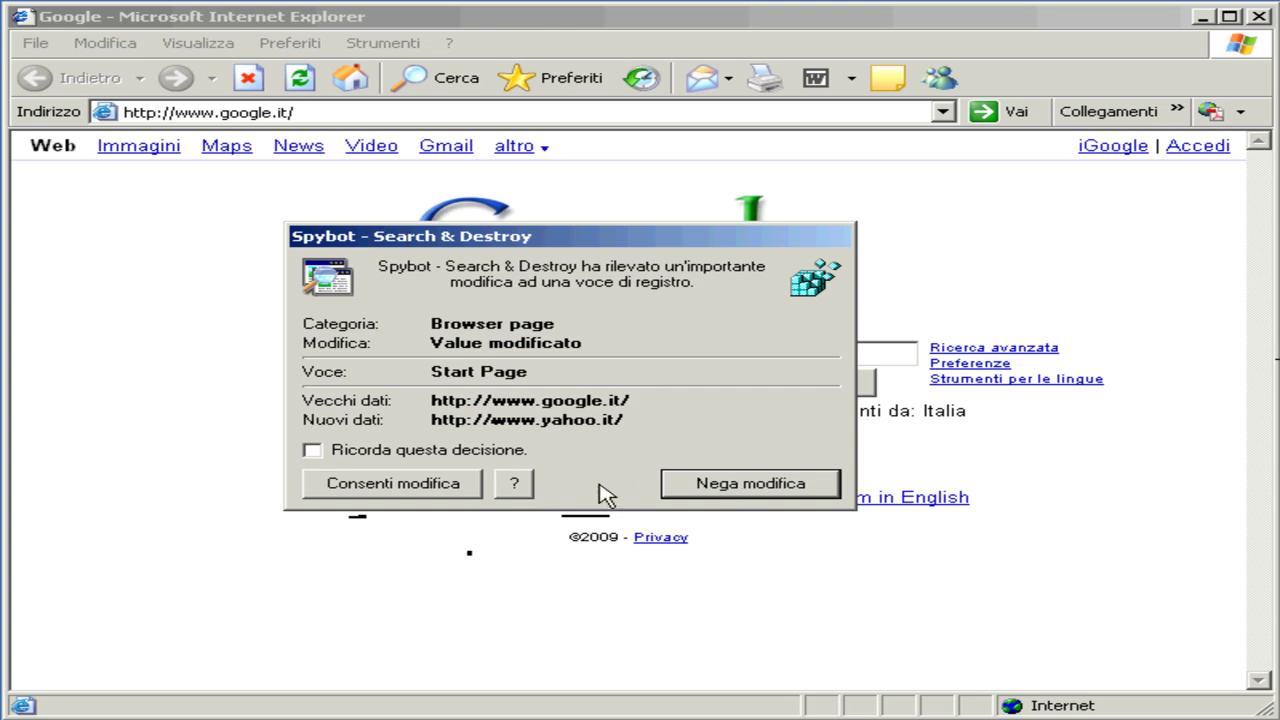
{"action": "left_click", "coordinate": [398, 487]}
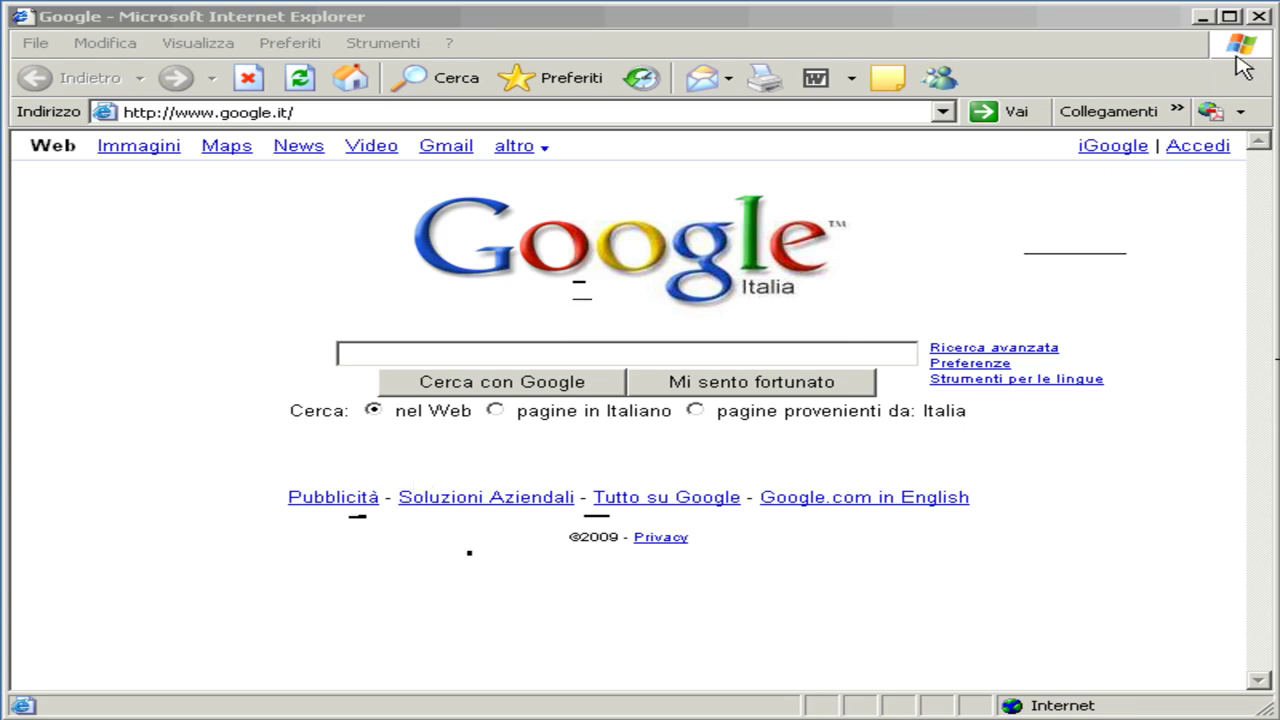
{"action": "left_click", "coordinate": [1259, 17]}
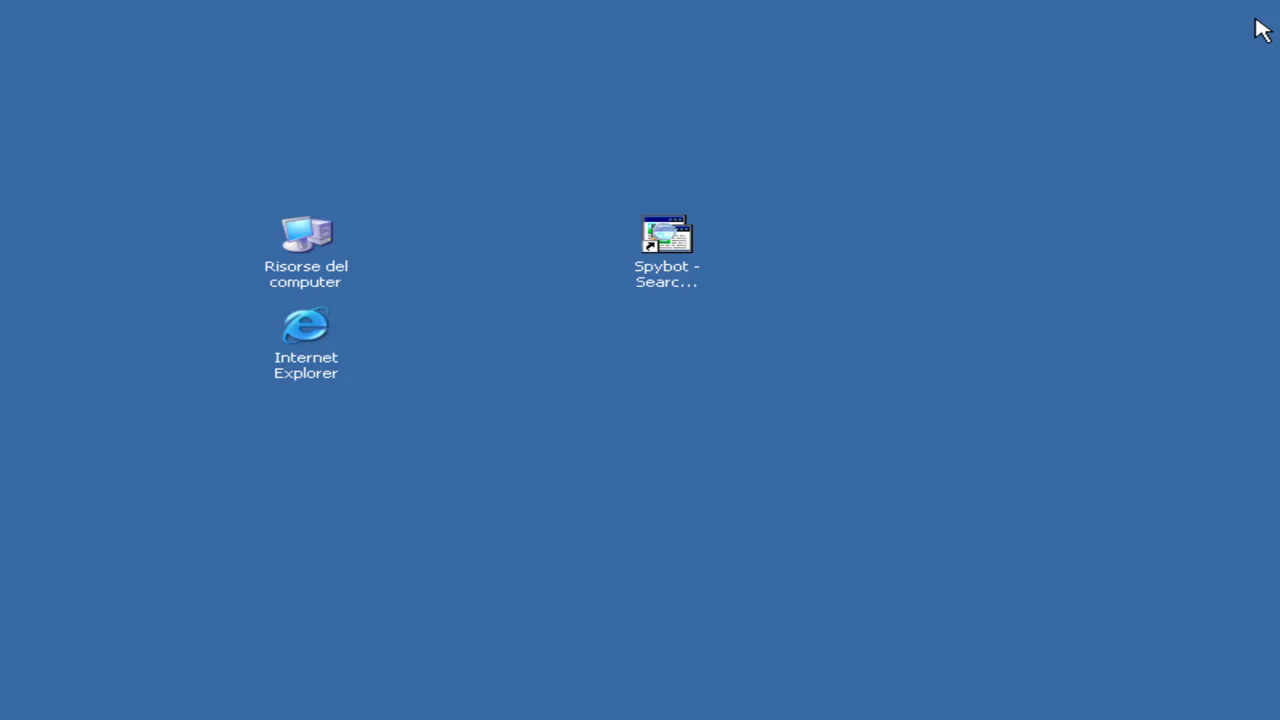
Step: Launch Spybot - Search & Destroy and switch it to advanced mode, accepting the warning
{"action": "double_click", "coordinate": [668, 248]}
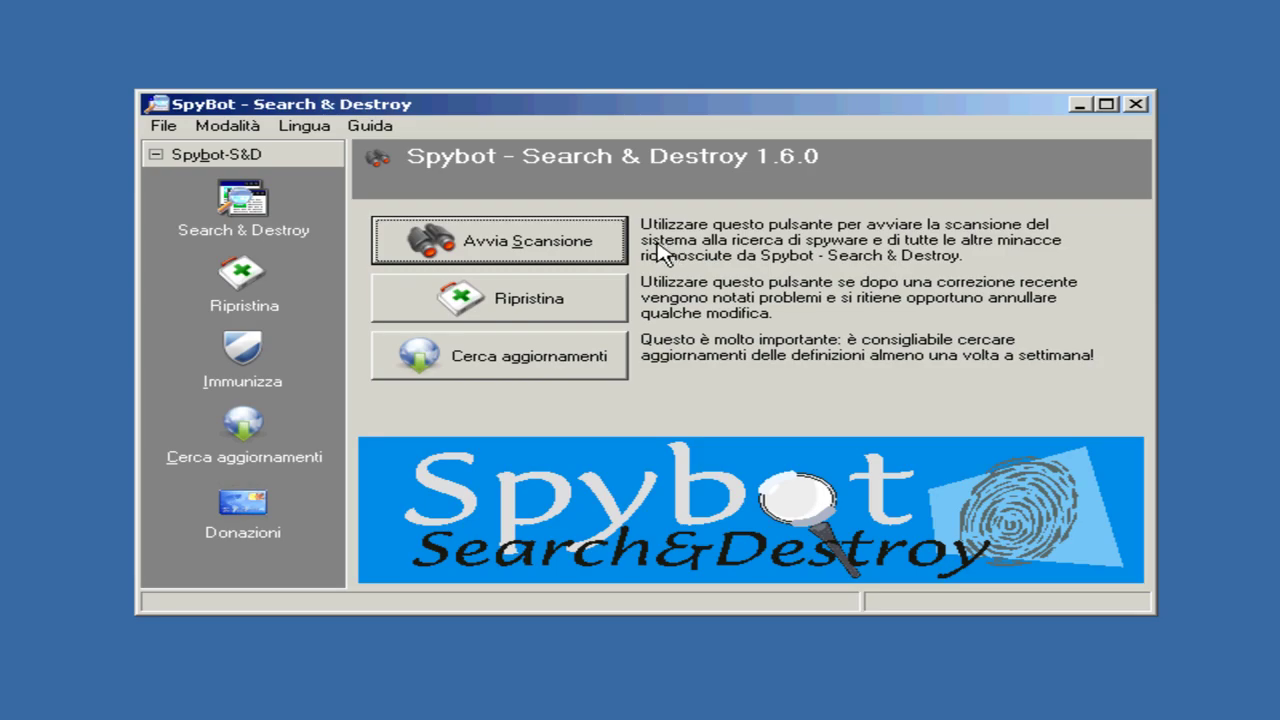
{"action": "left_click", "coordinate": [170, 127]}
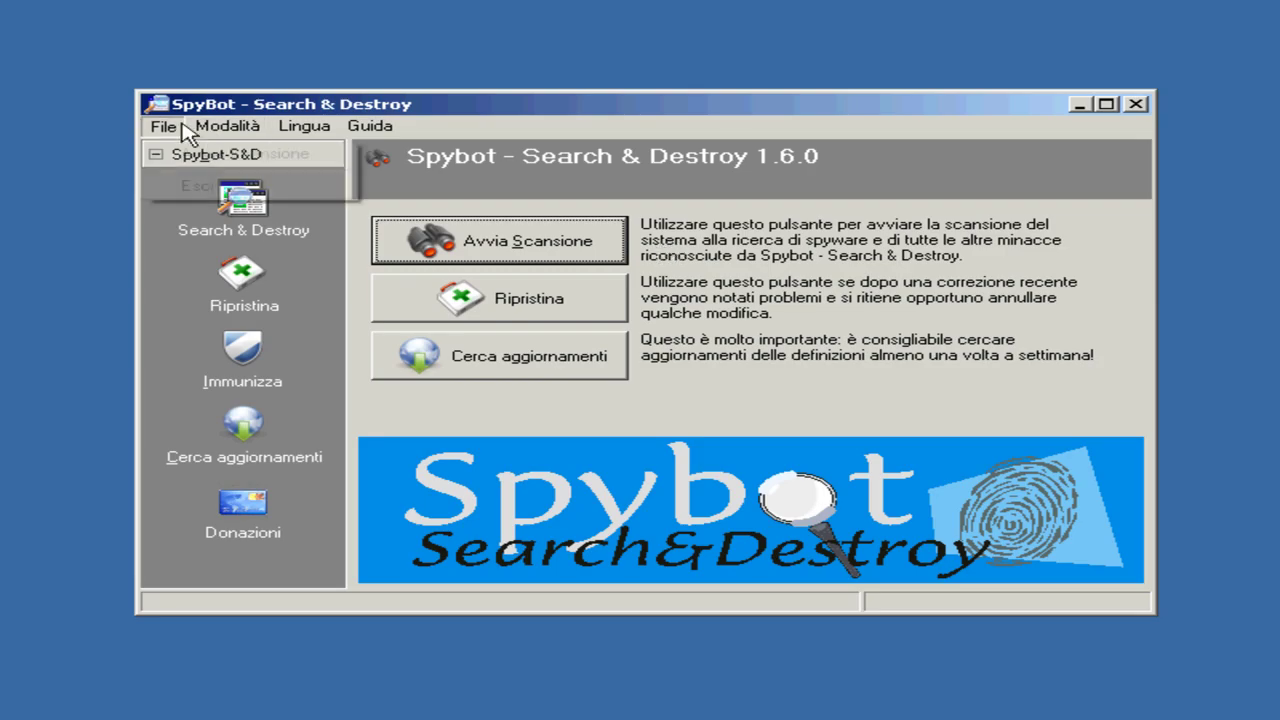
{"action": "mouse_move", "coordinate": [215, 132]}
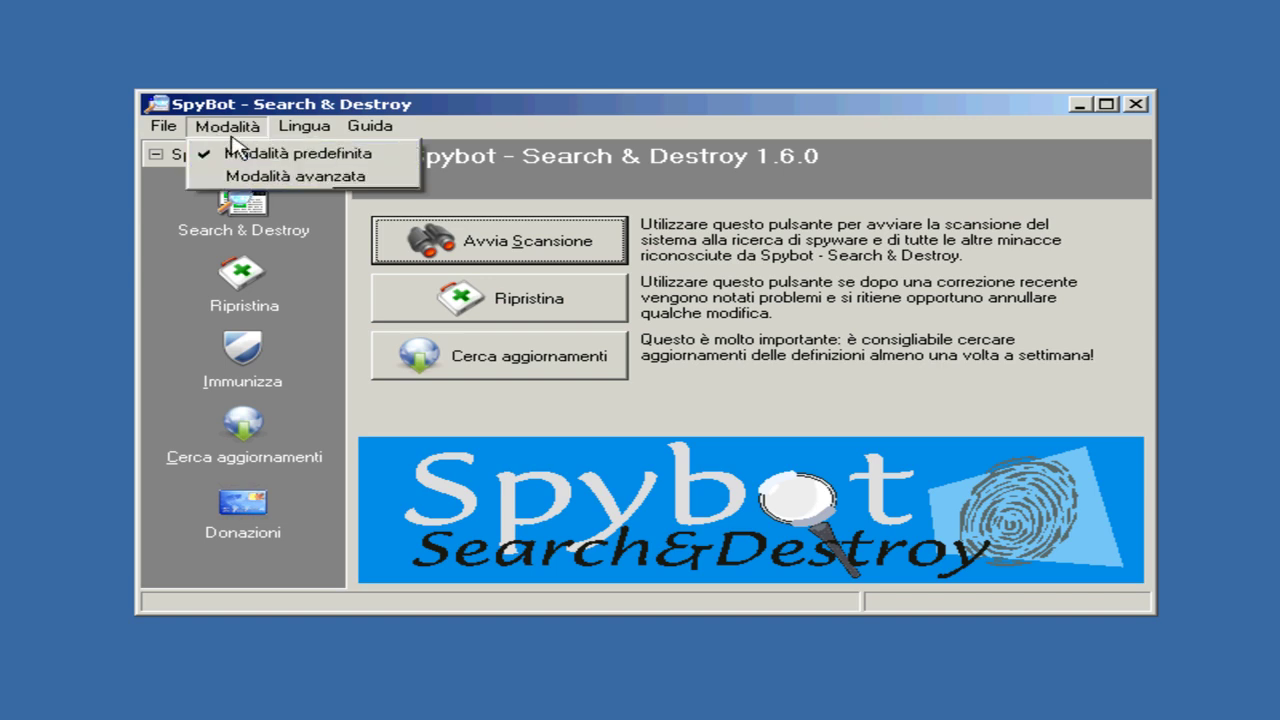
{"action": "left_click", "coordinate": [230, 152]}
{"action": "left_click", "coordinate": [243, 131]}
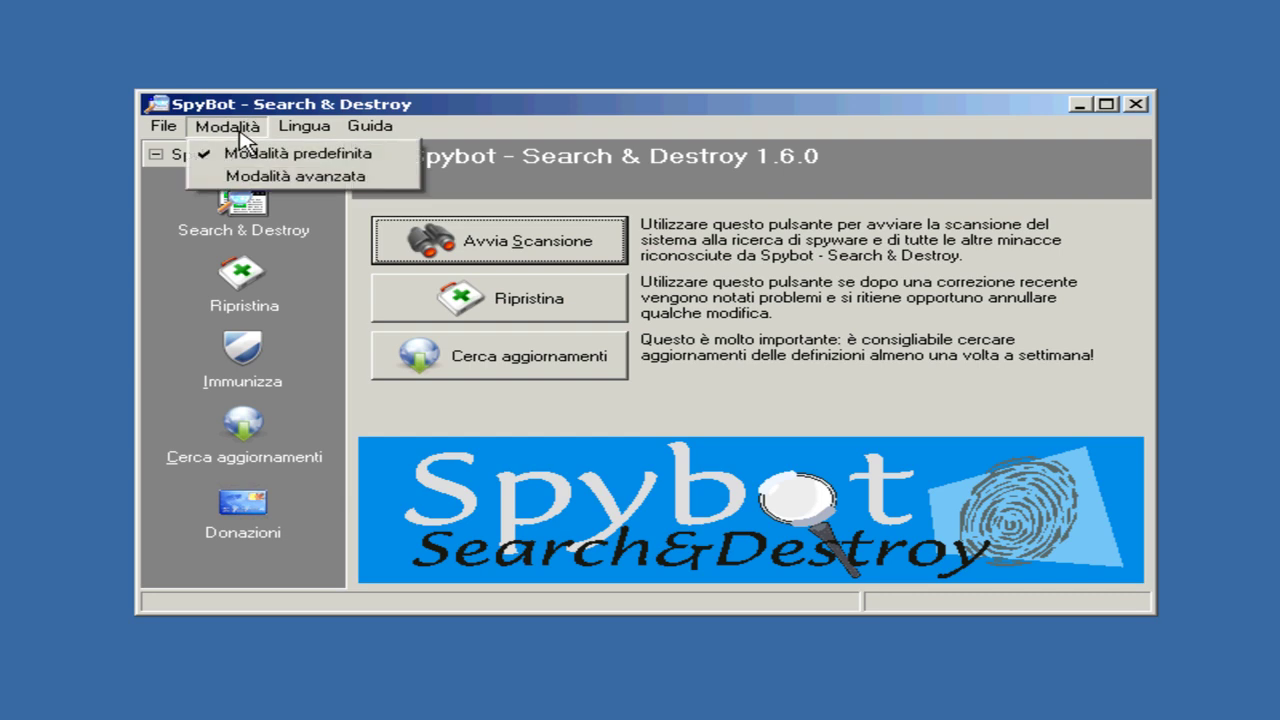
{"action": "left_click", "coordinate": [241, 180]}
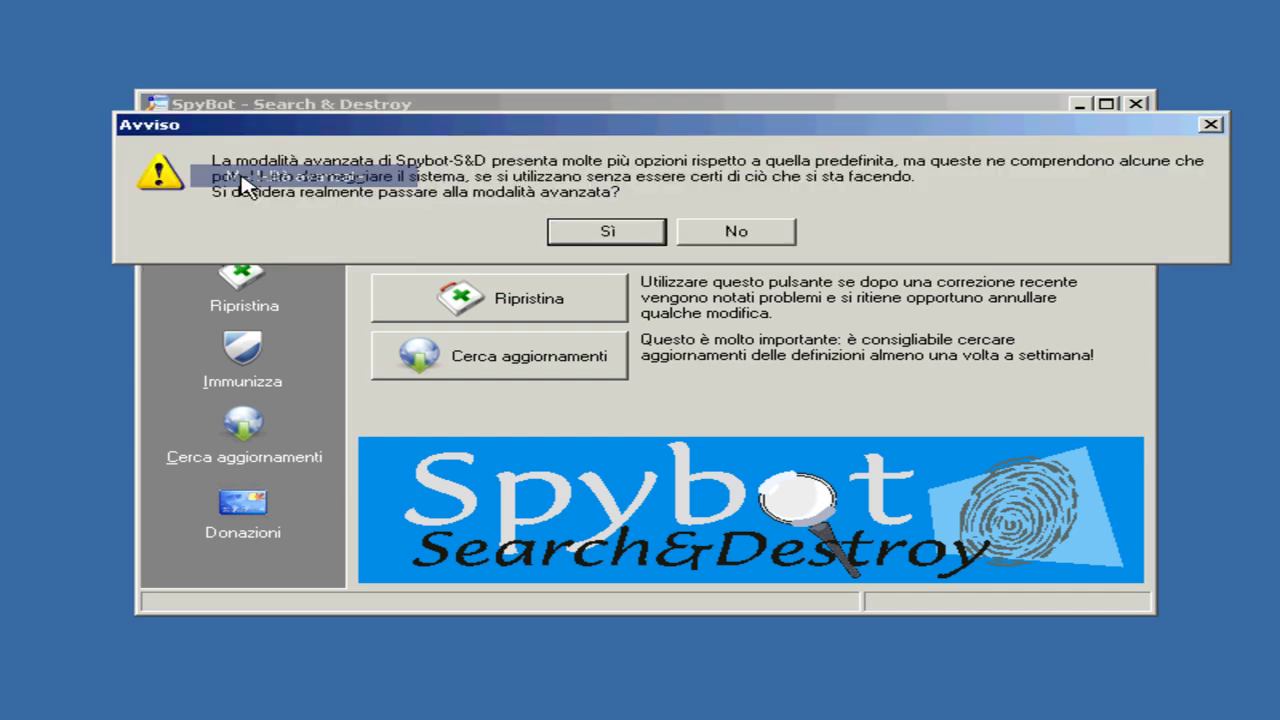
{"action": "left_click", "coordinate": [590, 230]}
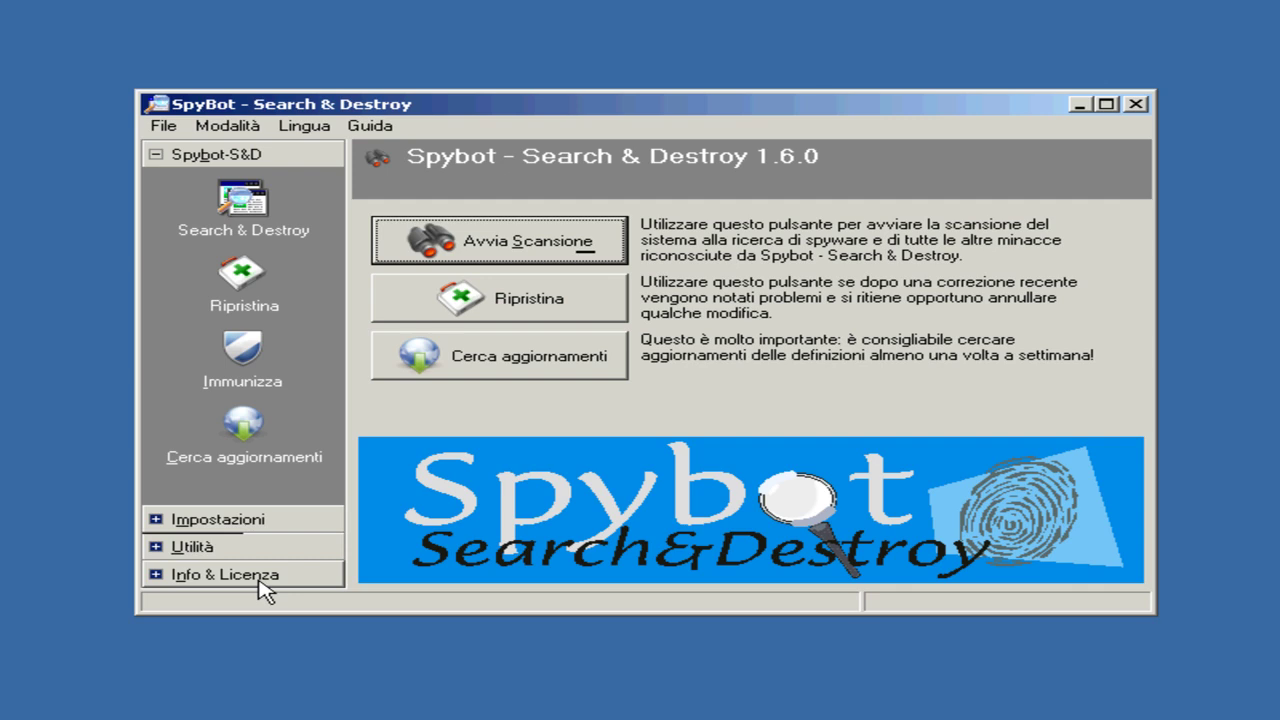
Step: Open the Tritatutto secure shredder from the Spybot utilities and bring its window fully into view
{"action": "left_click", "coordinate": [192, 547]}
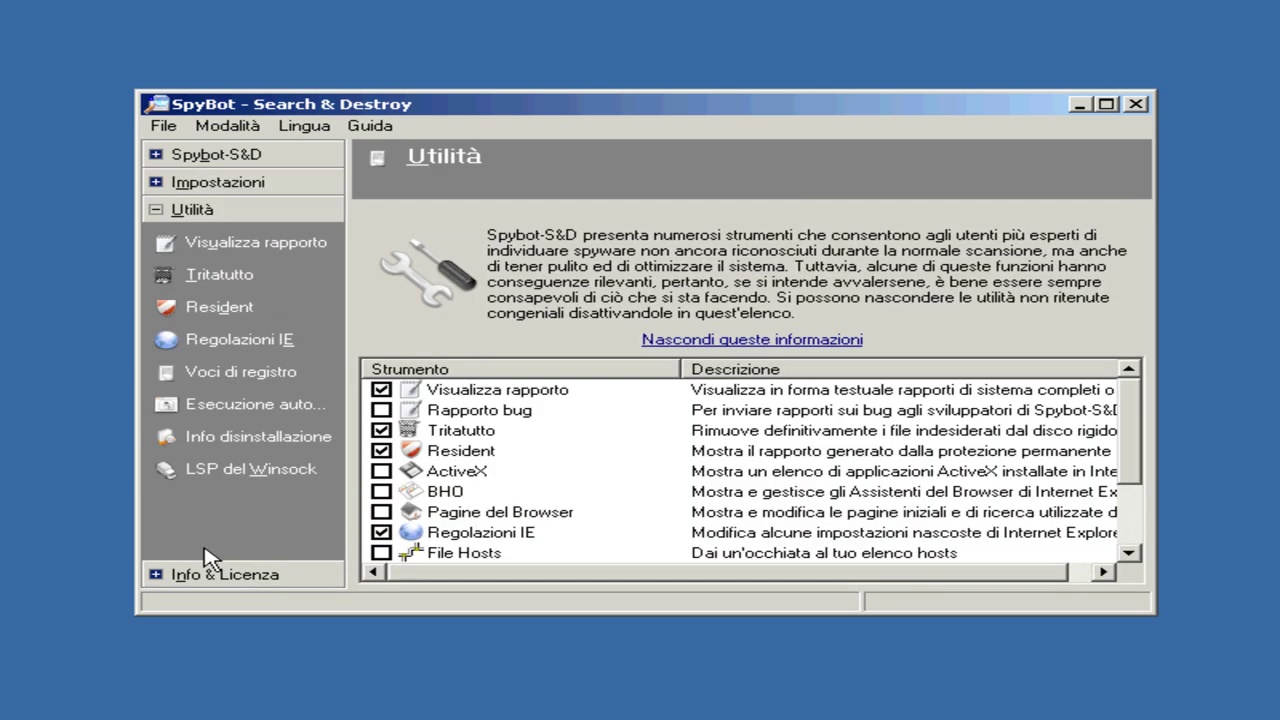
{"action": "left_click", "coordinate": [215, 281]}
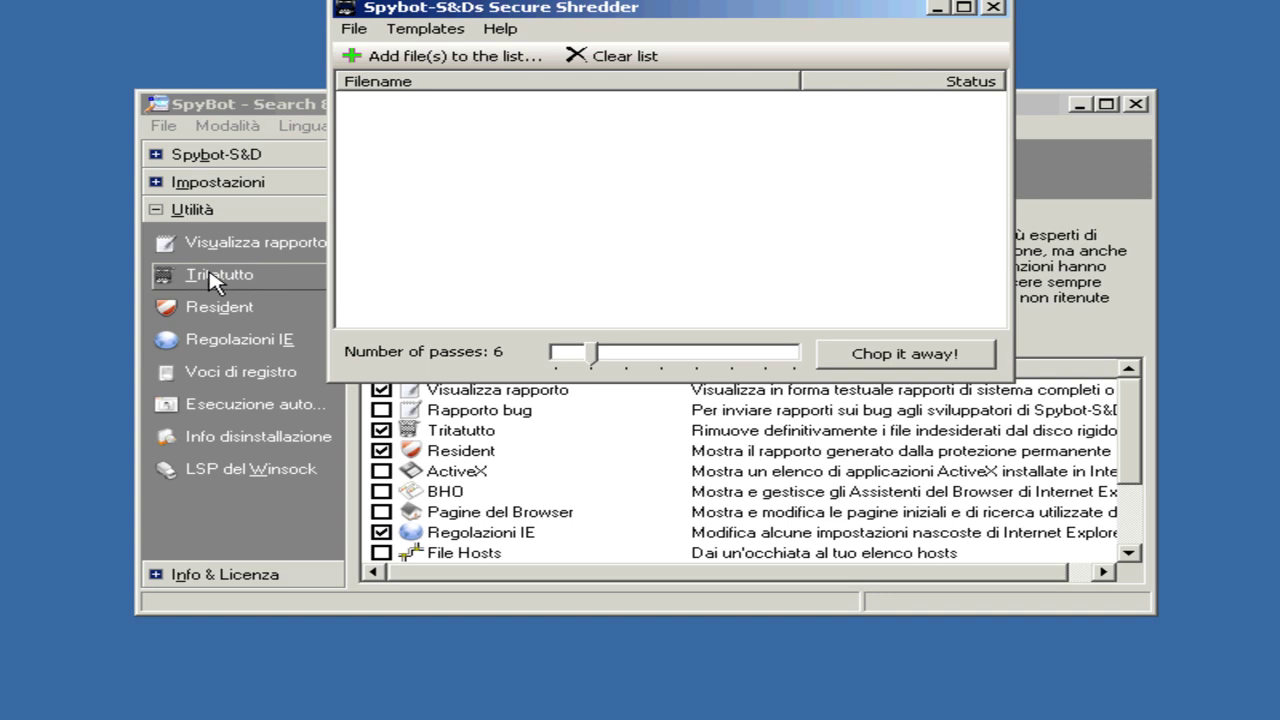
{"action": "left_click_drag", "start_coordinate": [470, 12], "coordinate": [480, 108]}
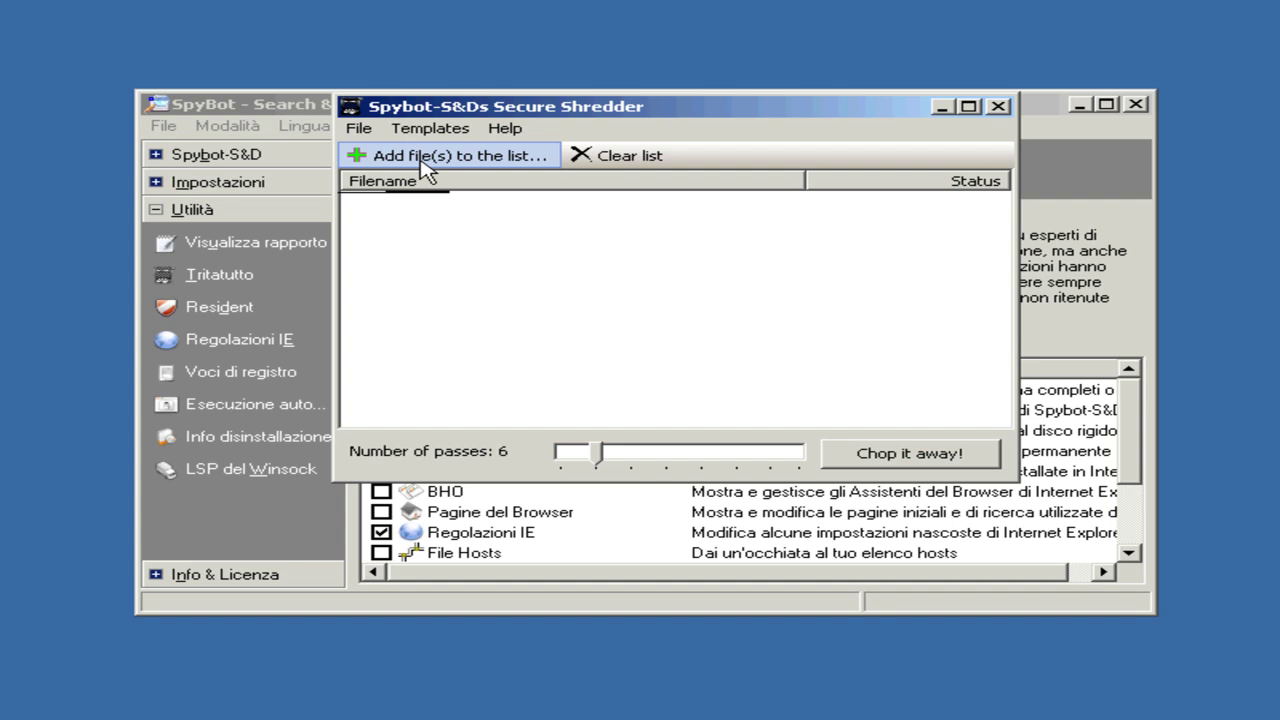
Step: Add Tecnologia.ppt from the Documenti folder to the shredder list and shred it
{"action": "left_click", "coordinate": [480, 163]}
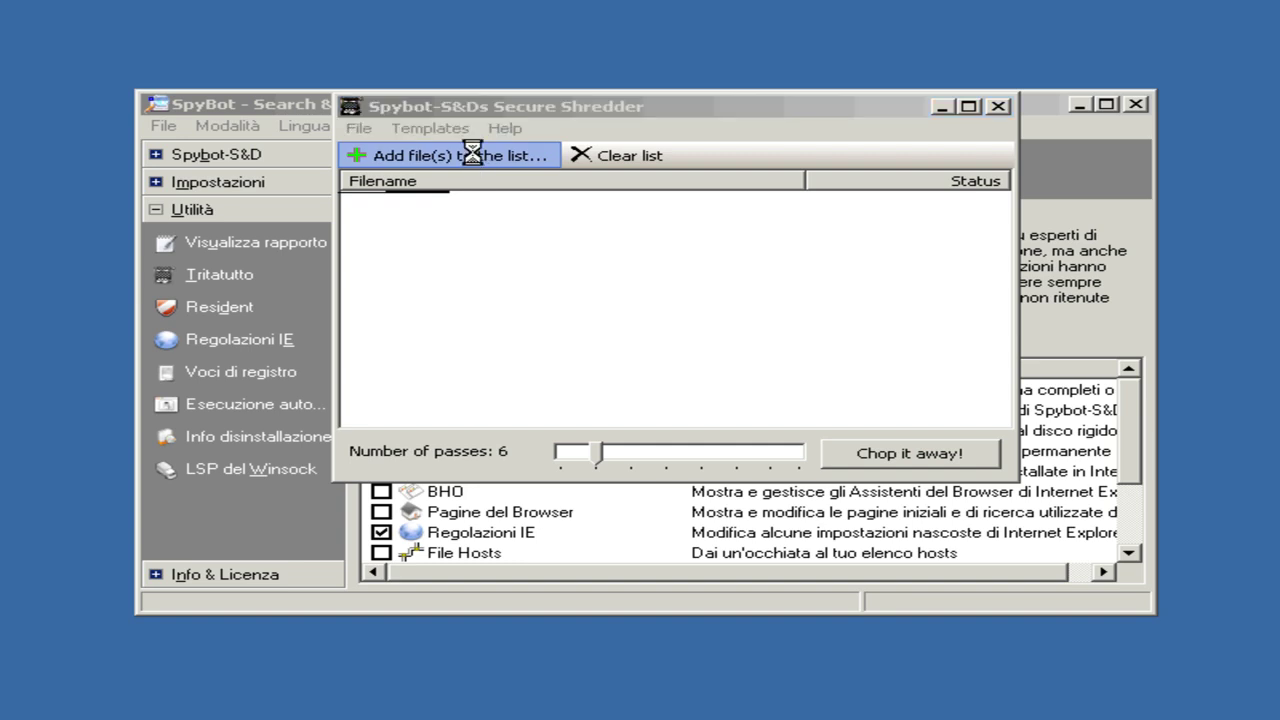
{"action": "left_click_drag", "start_coordinate": [543, 2], "coordinate": [510, 88]}
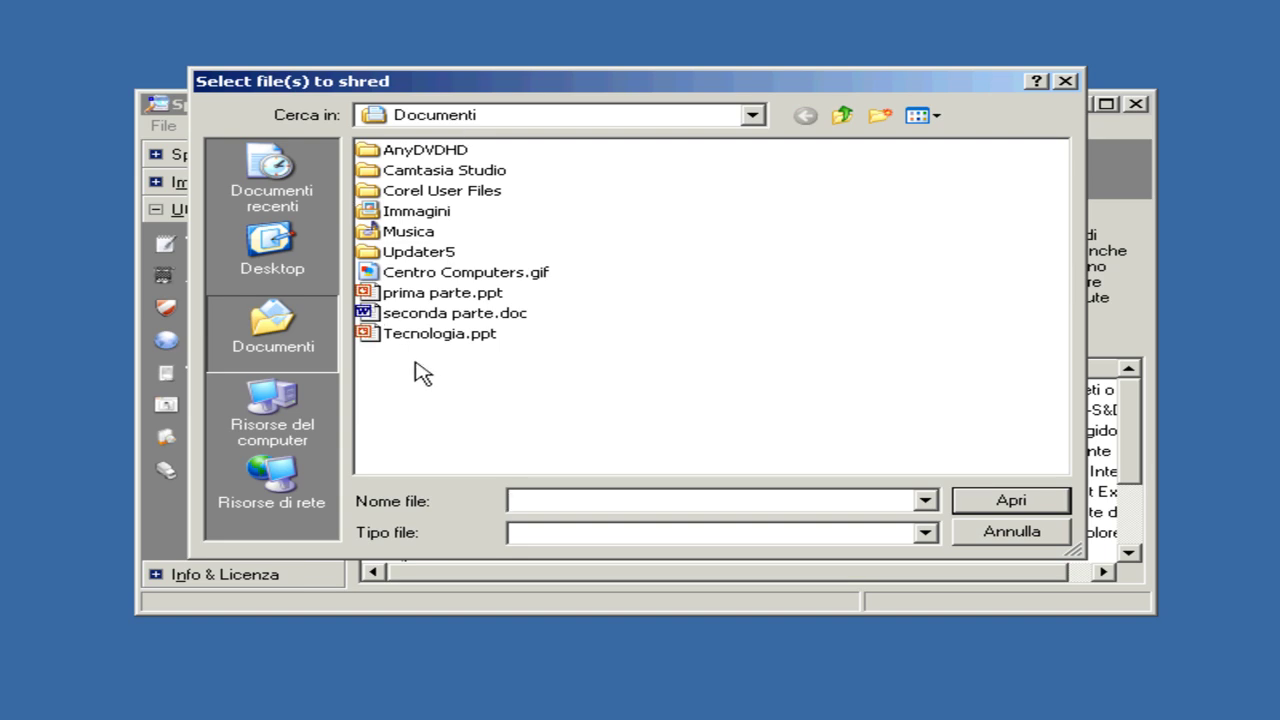
{"action": "mouse_move", "coordinate": [418, 347]}
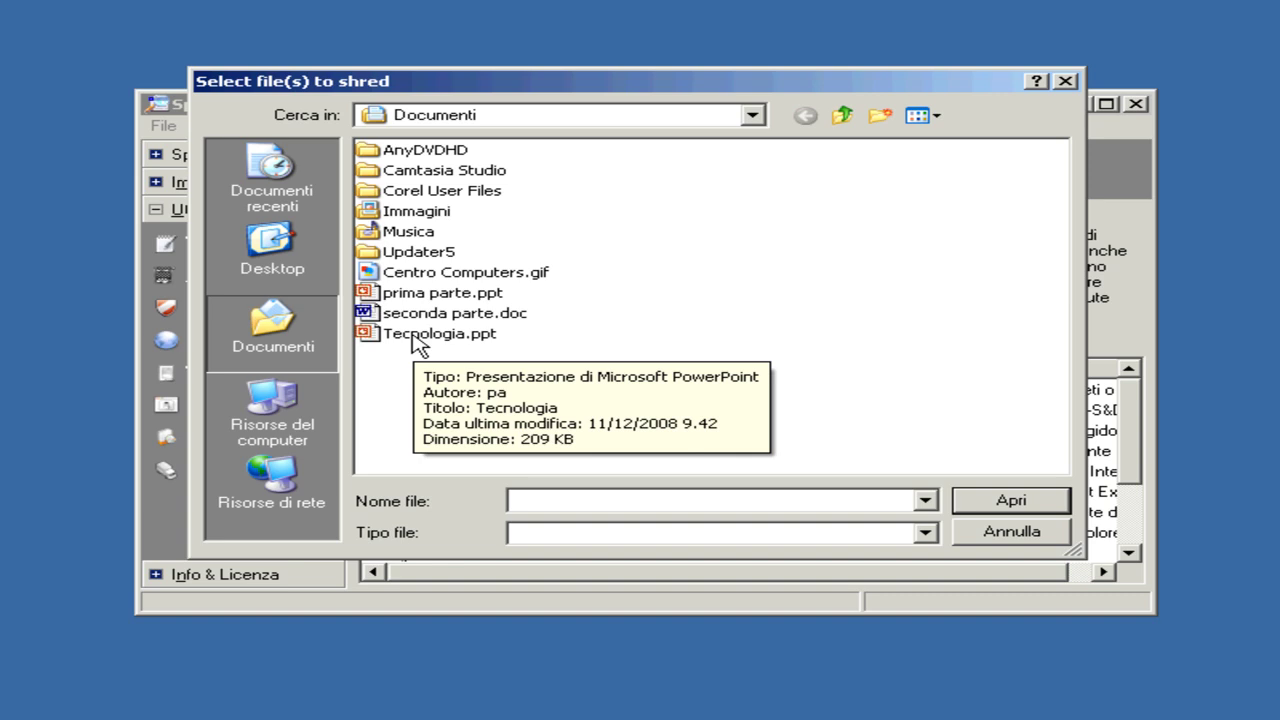
{"action": "left_click", "coordinate": [418, 336]}
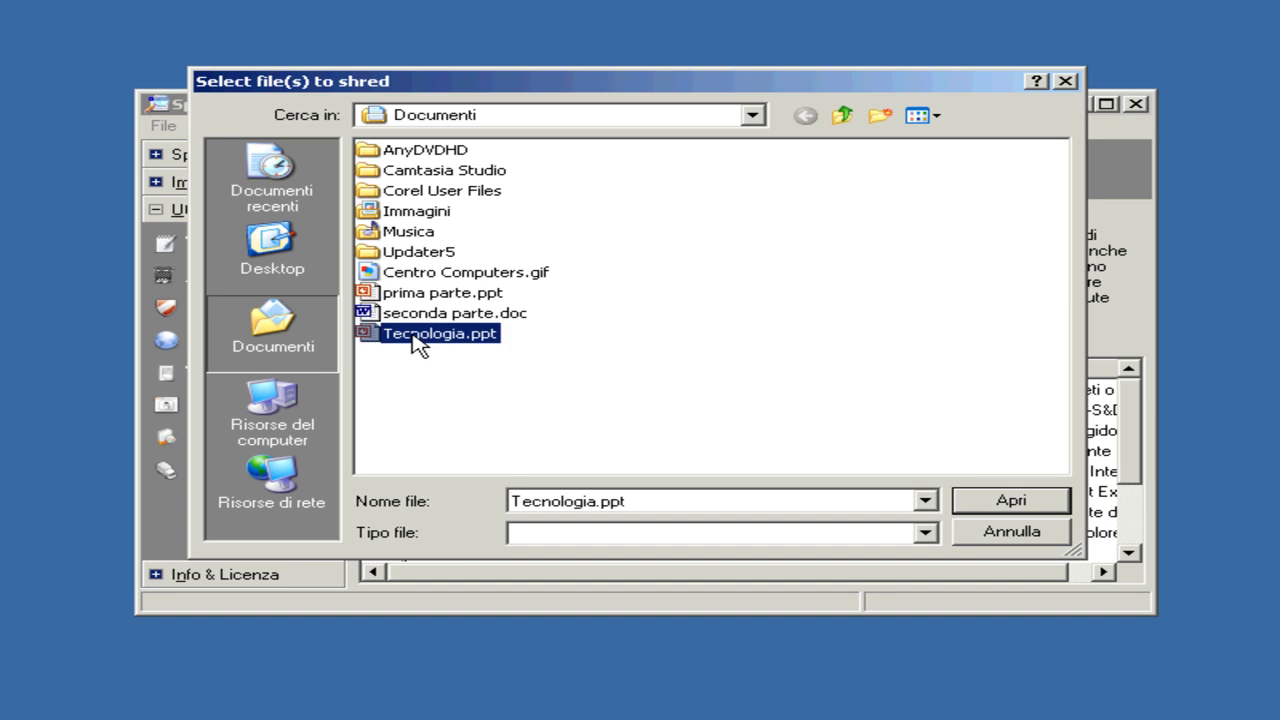
{"action": "left_click", "coordinate": [1008, 502]}
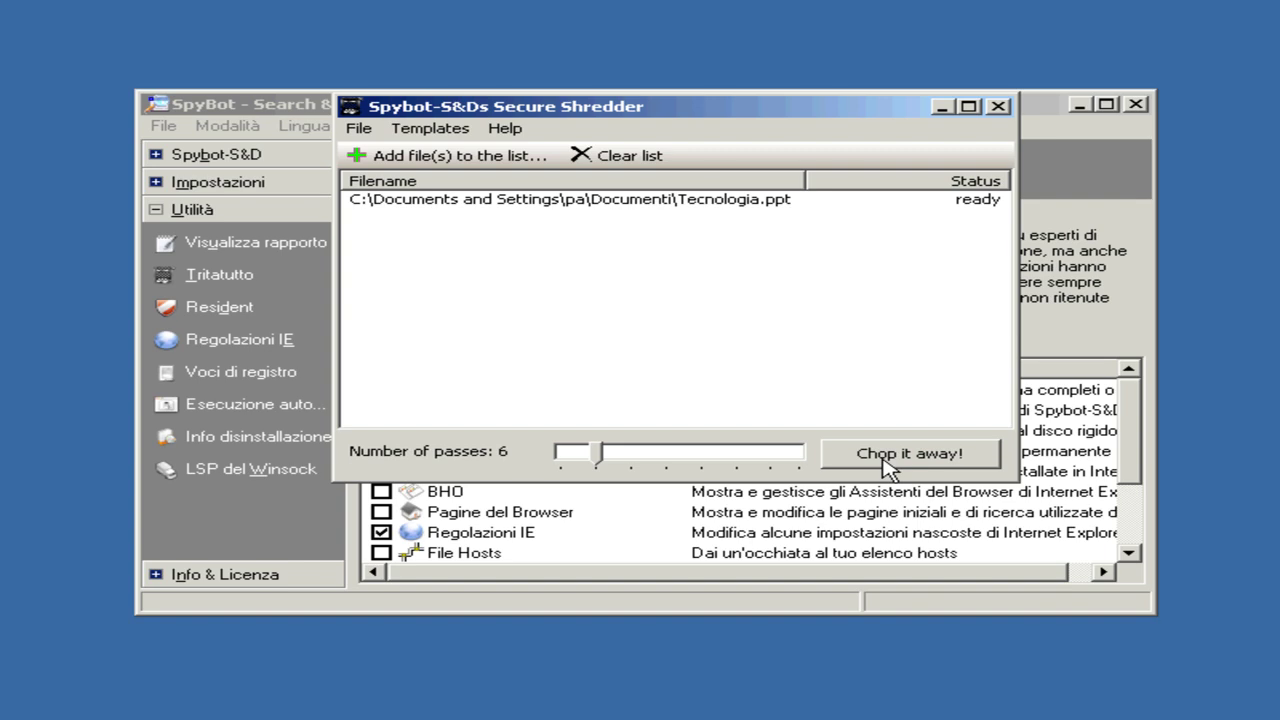
{"action": "left_click", "coordinate": [887, 455]}
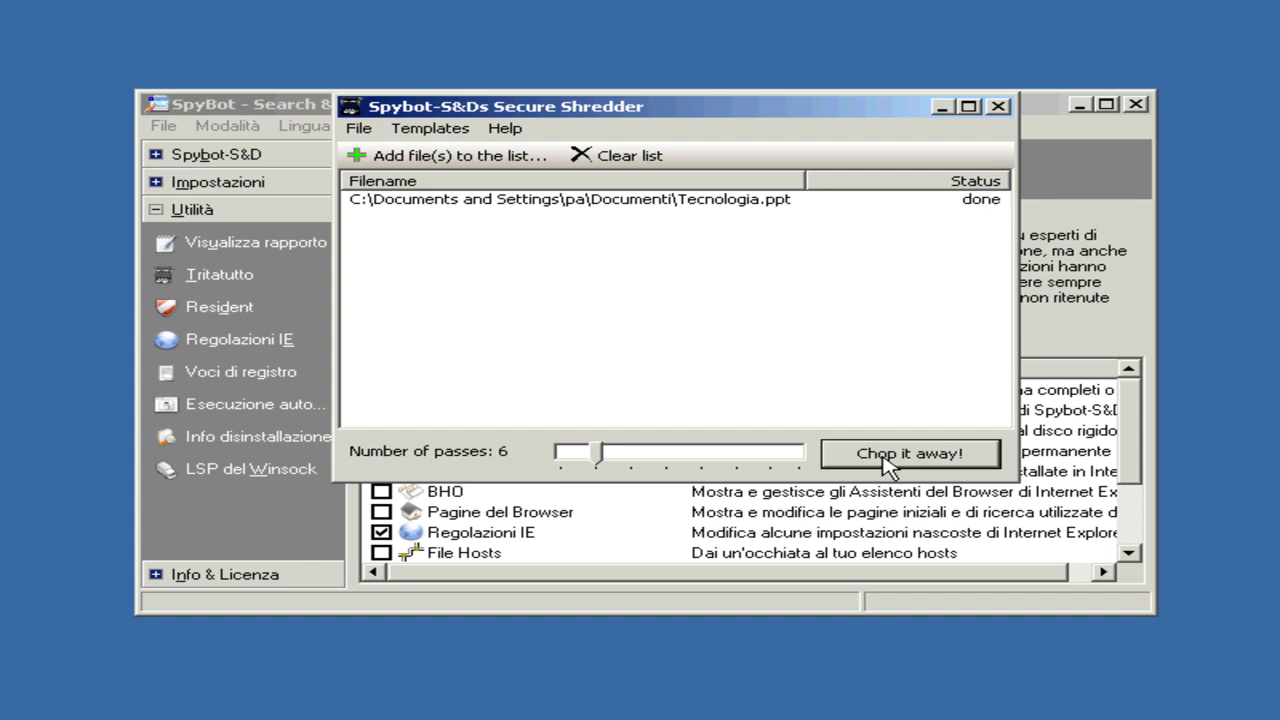